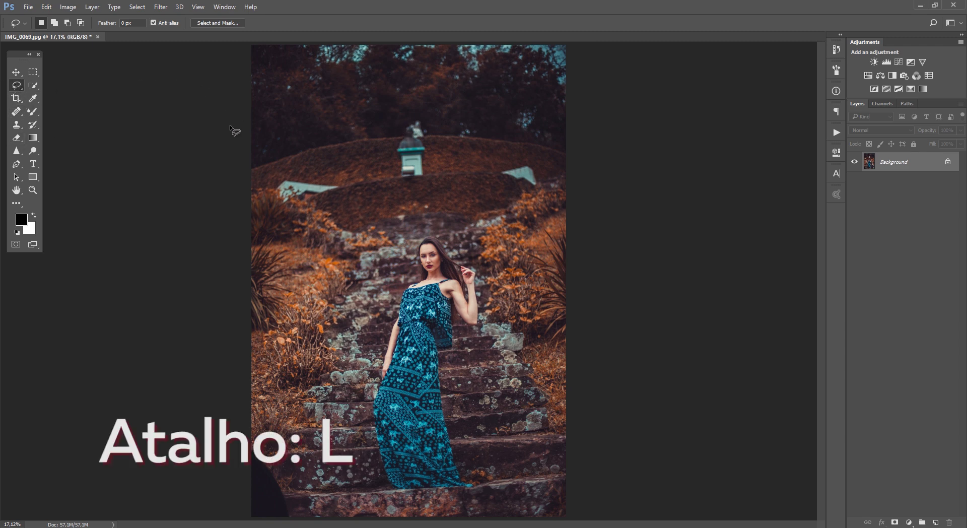
Lasso around the statue on the hilltop with the plain Lasso tool.
{"action": "right_click", "coordinate": [30, 85]}
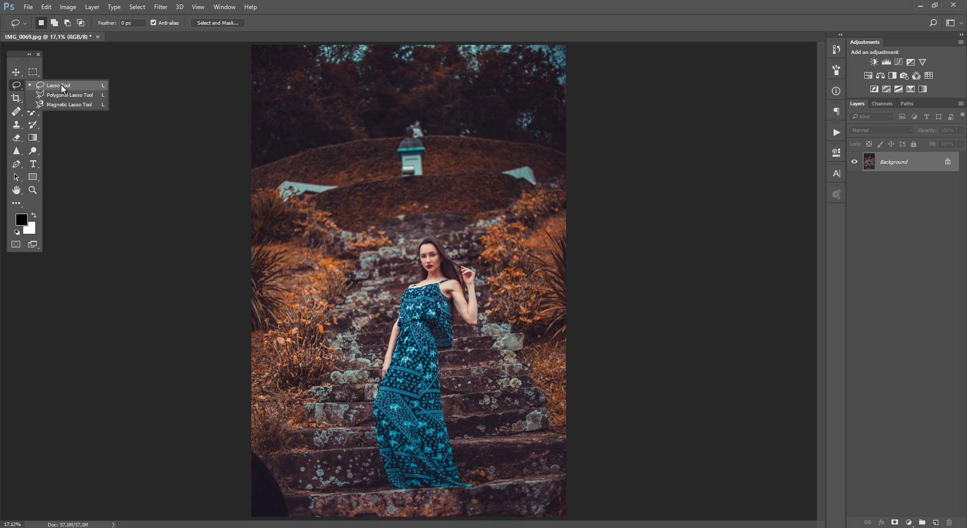
{"action": "left_click", "coordinate": [55, 86]}
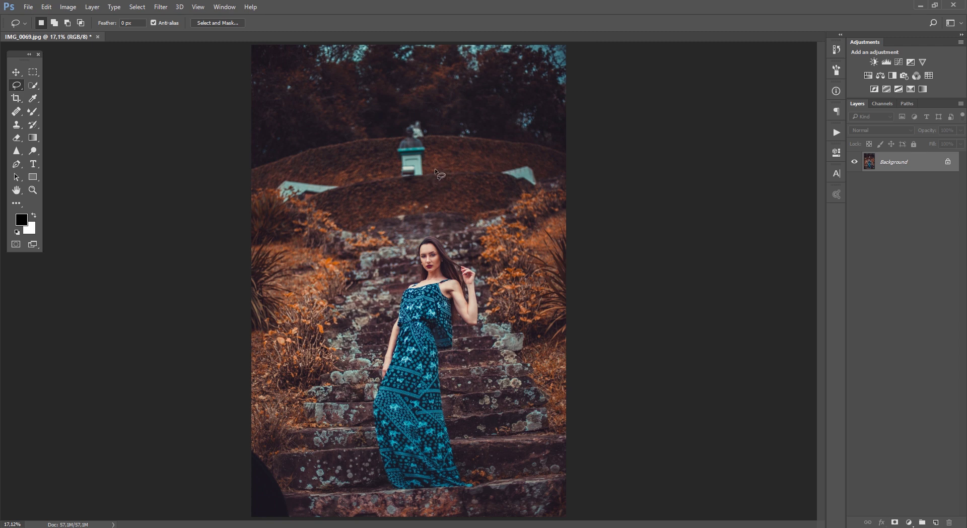
{"action": "mouse_move", "coordinate": [436, 169]}
{"action": "left_mouse_down"}
{"action": "mouse_move", "coordinate": [405, 187]}
{"action": "mouse_move", "coordinate": [386, 156]}
{"action": "mouse_move", "coordinate": [397, 120]}
{"action": "mouse_move", "coordinate": [429, 125]}
{"action": "mouse_move", "coordinate": [435, 166]}
{"action": "left_mouse_up"}
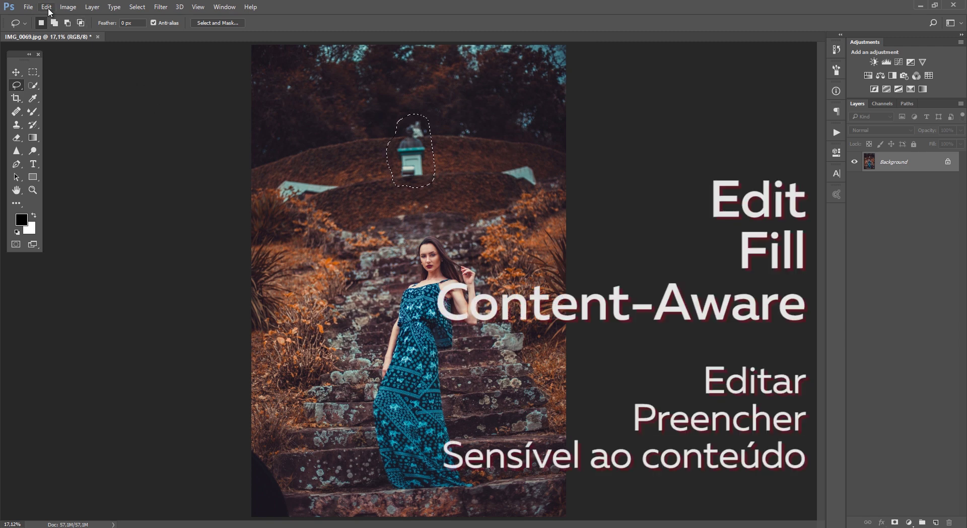
Fill the statue selection using Edit > Fill with Content-Aware contents.
{"action": "left_click", "coordinate": [47, 7]}
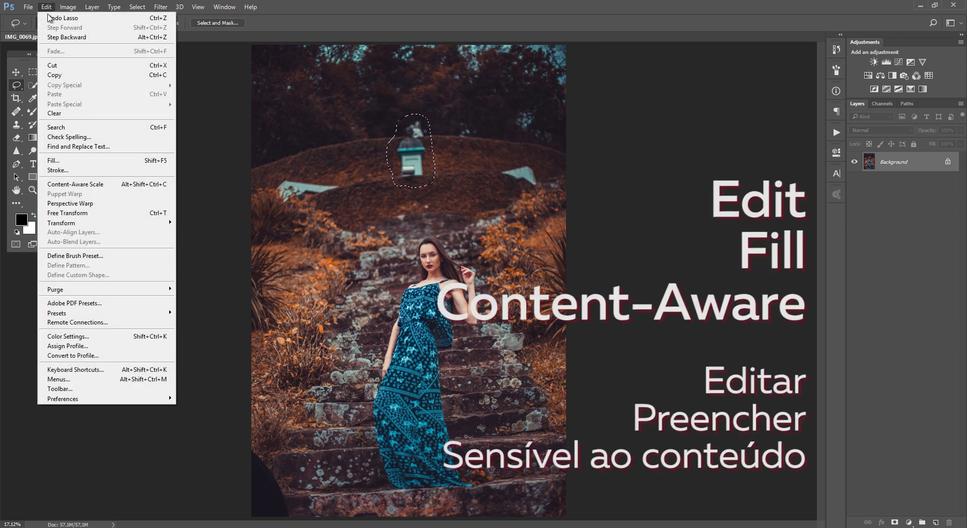
{"action": "left_click", "coordinate": [52, 162]}
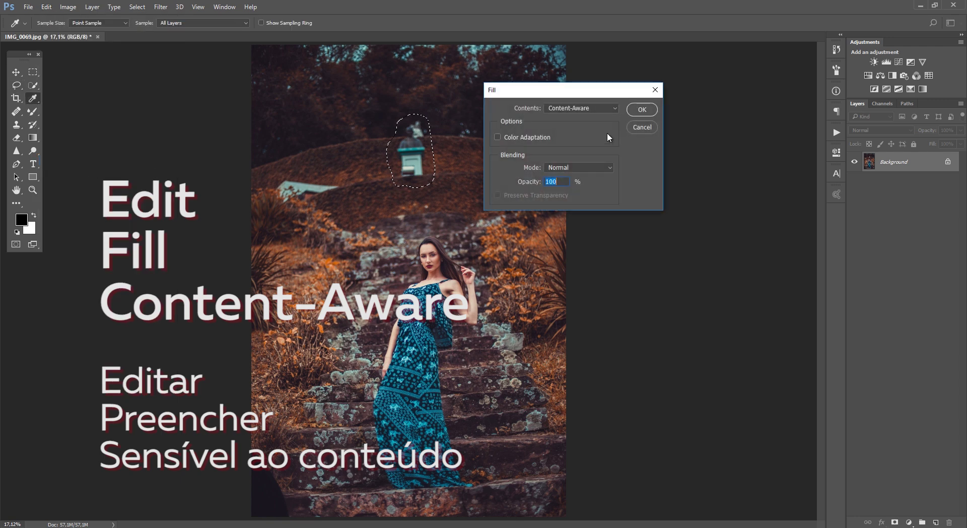
{"action": "left_click_drag", "start_coordinate": [568, 94], "coordinate": [563, 72]}
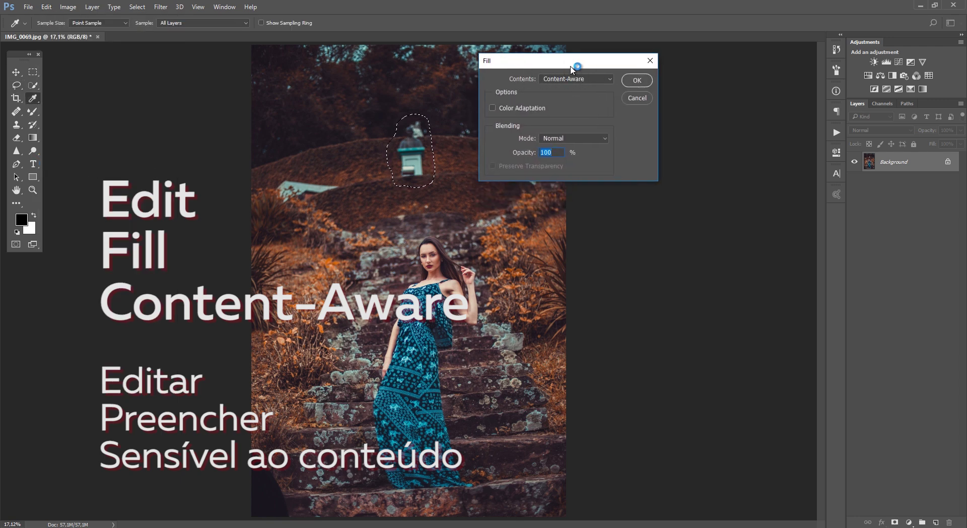
{"action": "left_click", "coordinate": [574, 79]}
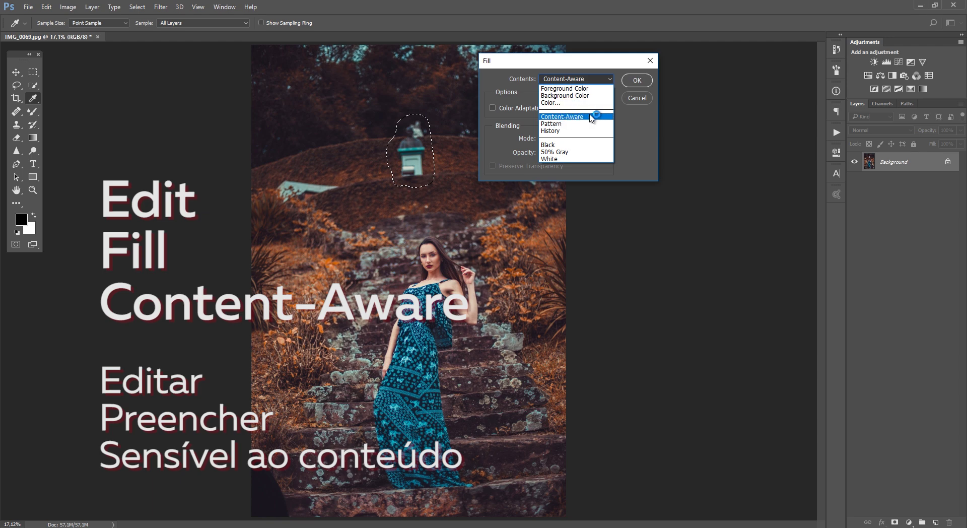
{"action": "left_click", "coordinate": [571, 118]}
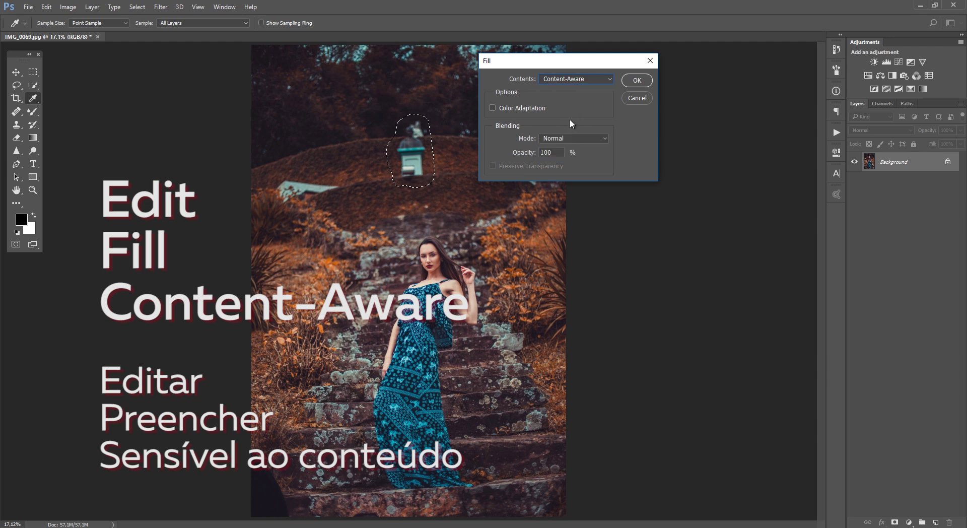
{"action": "left_click_drag", "start_coordinate": [573, 69], "coordinate": [571, 39]}
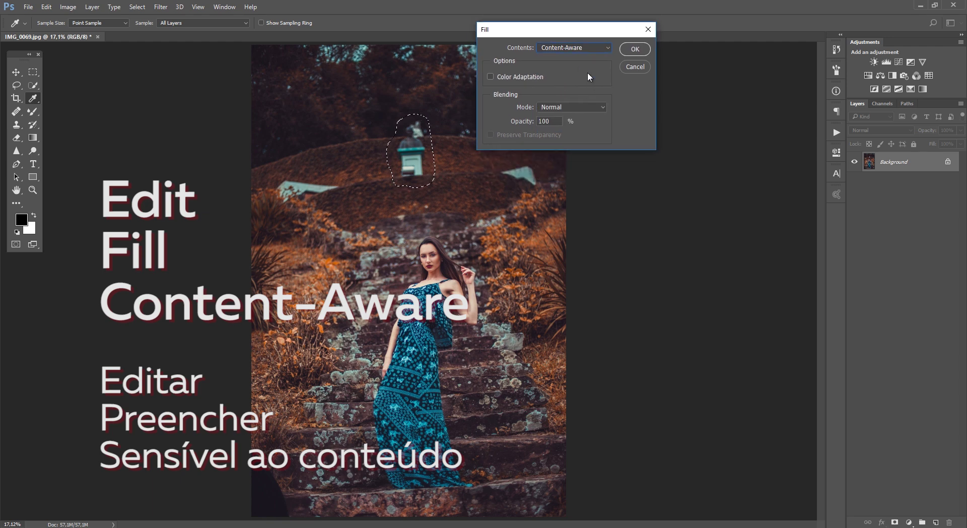
{"action": "left_click", "coordinate": [635, 50]}
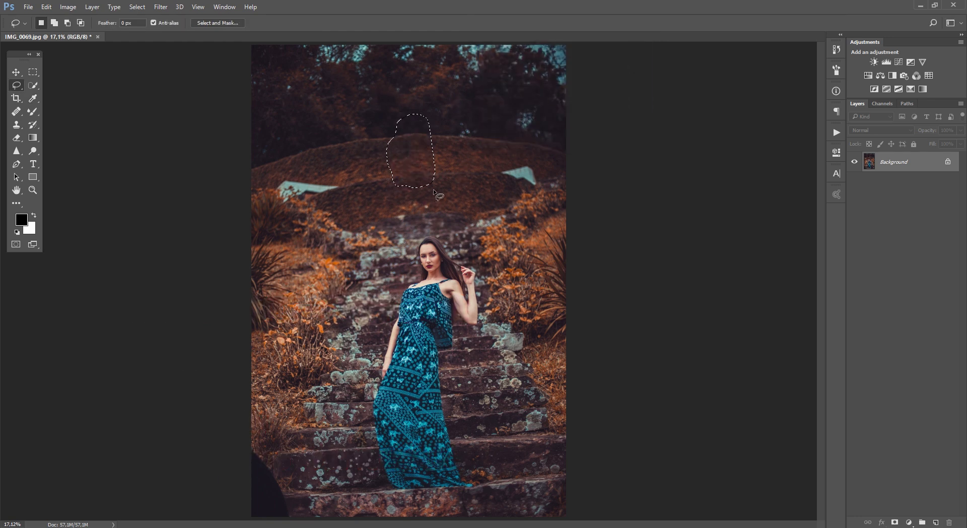
Deselect, then lasso the small white shape on the hill's right side.
{"action": "key", "text": "ctrl+d"}
{"action": "mouse_move", "coordinate": [511, 160]}
{"action": "left_mouse_down"}
{"action": "mouse_move", "coordinate": [528, 188]}
{"action": "mouse_move", "coordinate": [519, 164]}
{"action": "mouse_move", "coordinate": [526, 151]}
{"action": "left_mouse_up"}
{"action": "key", "text": "ctrl+d"}
{"action": "mouse_move", "coordinate": [516, 169]}
{"action": "left_mouse_down"}
{"action": "mouse_move", "coordinate": [535, 187]}
{"action": "mouse_move", "coordinate": [524, 169]}
{"action": "mouse_move", "coordinate": [507, 178]}
{"action": "mouse_move", "coordinate": [539, 184]}
{"action": "mouse_move", "coordinate": [517, 164]}
{"action": "left_mouse_up"}
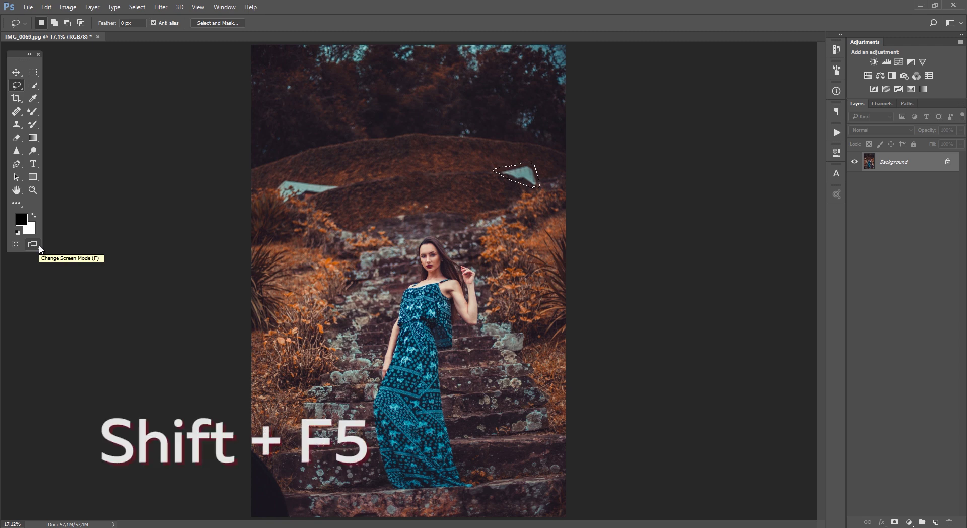
Content-Aware fill the white shape via Shift+F5, then deselect.
{"action": "key", "text": "shift+F5"}
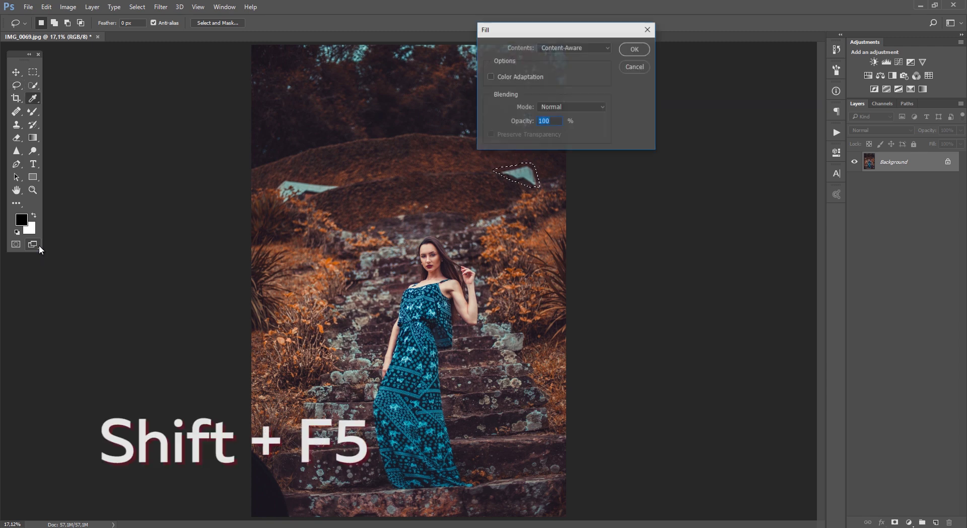
{"action": "left_click_drag", "start_coordinate": [526, 30], "coordinate": [518, 138]}
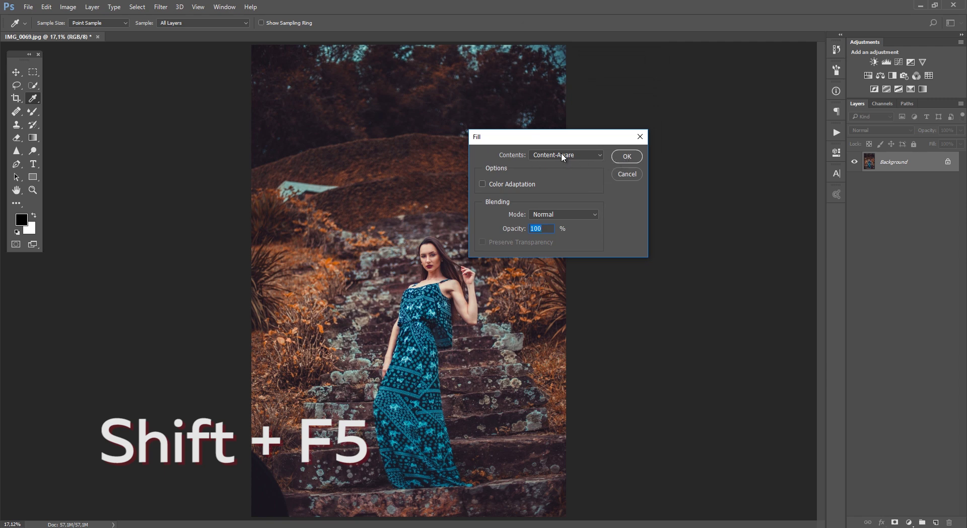
{"action": "left_click_drag", "start_coordinate": [561, 141], "coordinate": [666, 117]}
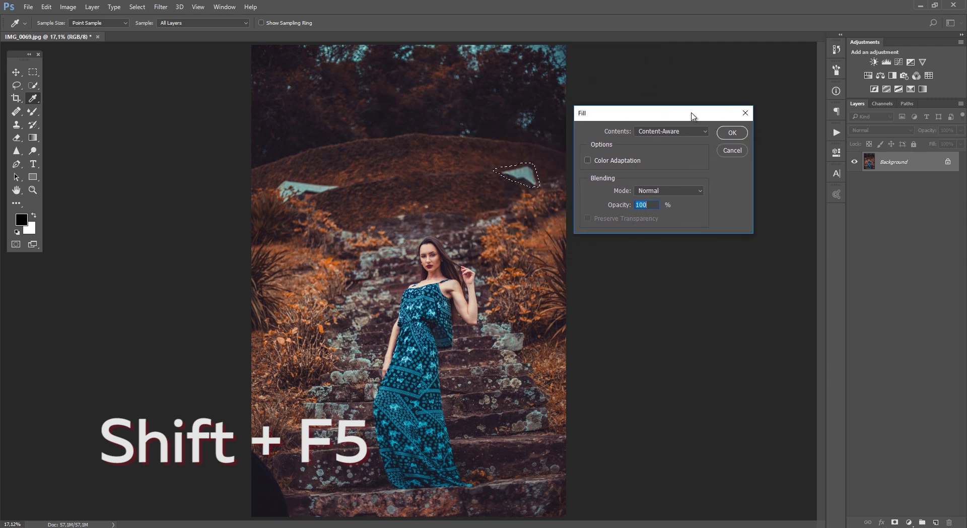
{"action": "left_click", "coordinate": [733, 132]}
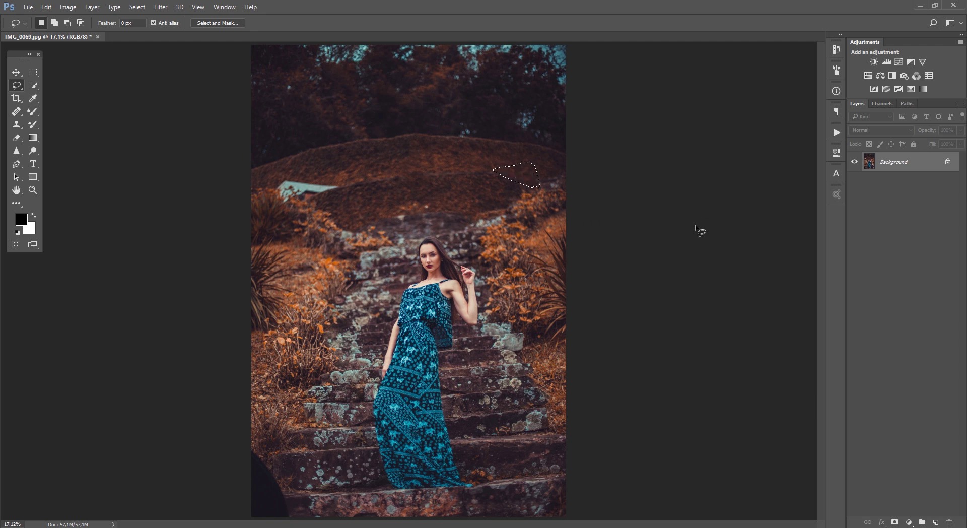
{"action": "key", "text": "ctrl+d"}
Close the lasso outline around the light patch on the left of the hill.
{"action": "left_click_drag", "start_coordinate": [296, 177], "coordinate": [292, 185]}
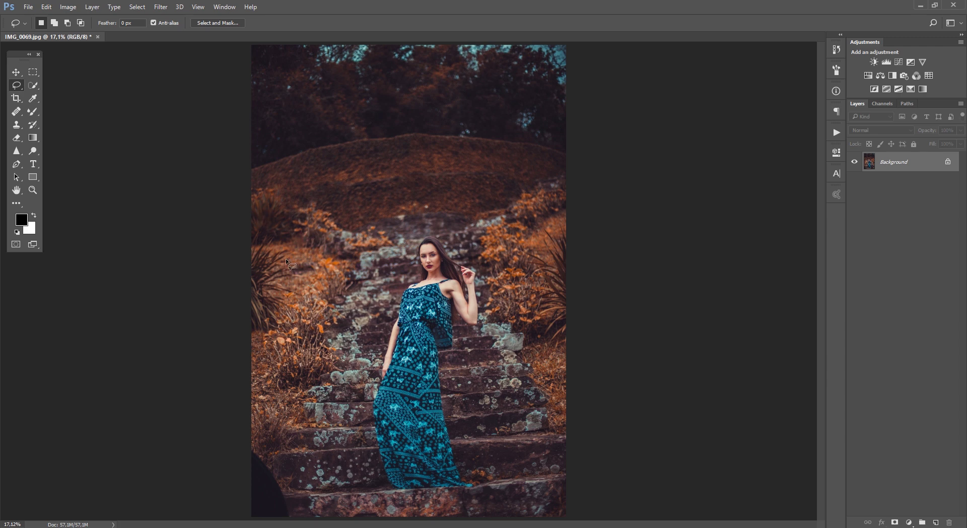
Clone nearby foliage over the patches at the hill's left edge with a 270 px Clone Stamp.
{"action": "key", "text": "s"}
{"action": "key", "text": "bracketright"}
{"action": "key", "text": "bracketright"}
{"action": "key", "text": "bracketright"}
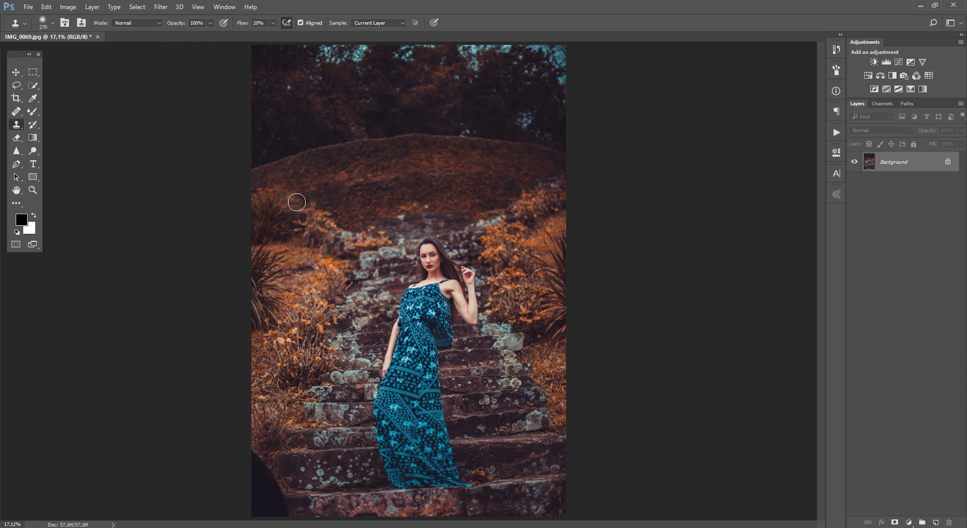
{"action": "key", "text": "alt"}
{"action": "left_click", "coordinate": [319, 223], "text": "alt"}
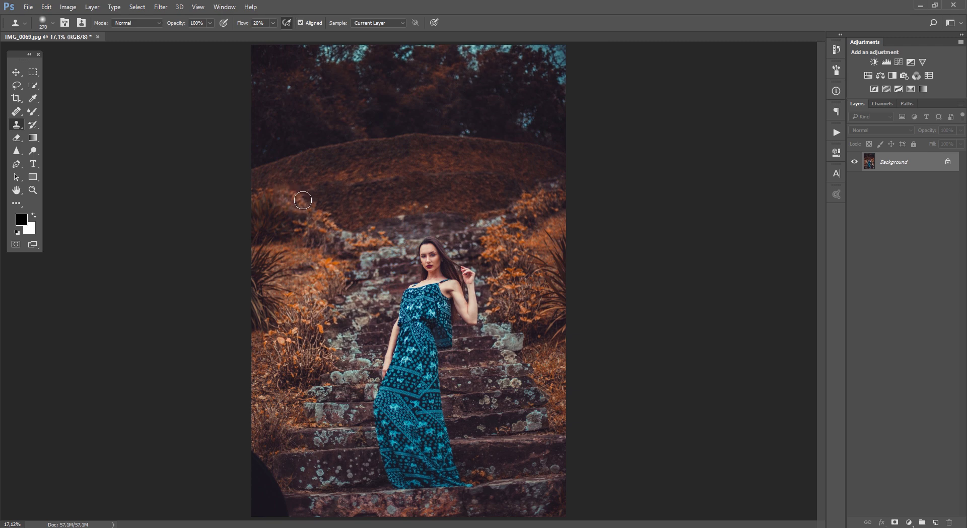
{"action": "left_click", "coordinate": [316, 213]}
{"action": "left_click", "coordinate": [313, 247]}
{"action": "key", "text": "space"}
{"action": "left_click", "coordinate": [319, 221], "text": "alt"}
{"action": "left_click", "coordinate": [339, 186], "text": "alt"}
Open the Liquify workspace and enlarge its window.
{"action": "key", "text": "ctrl+shift+x"}
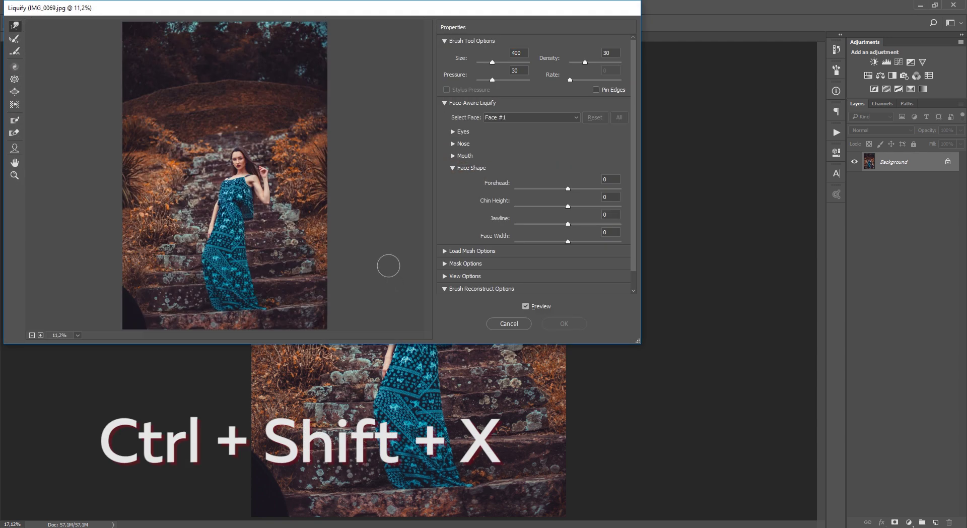
{"action": "left_click", "coordinate": [508, 323]}
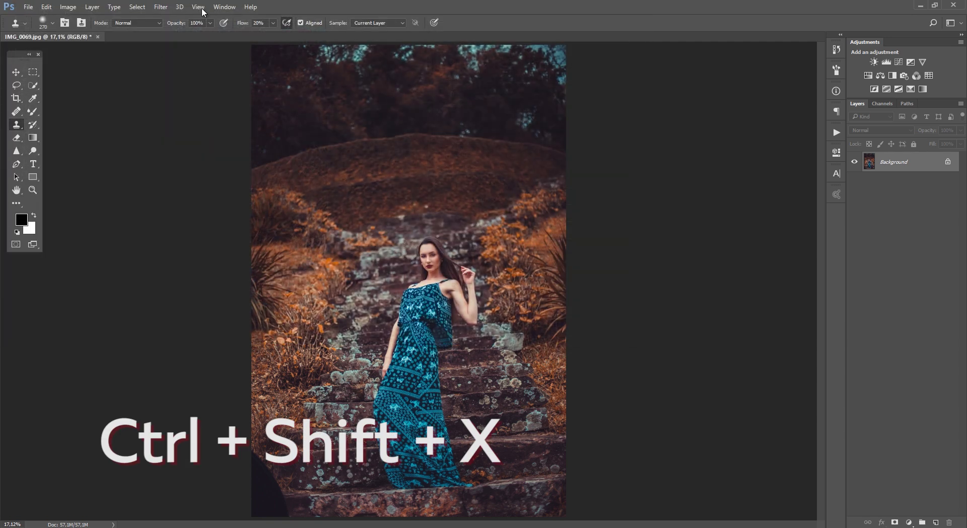
{"action": "left_click", "coordinate": [161, 6]}
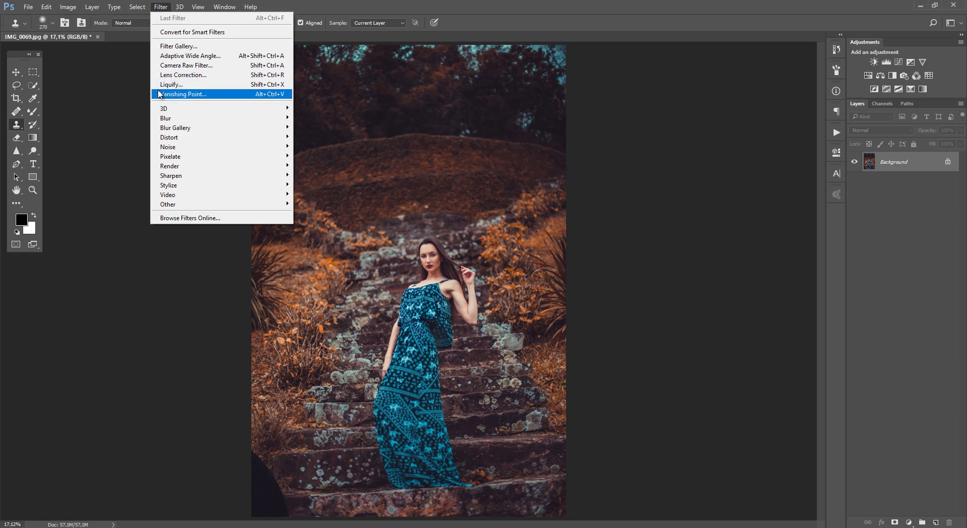
{"action": "left_click", "coordinate": [595, 186]}
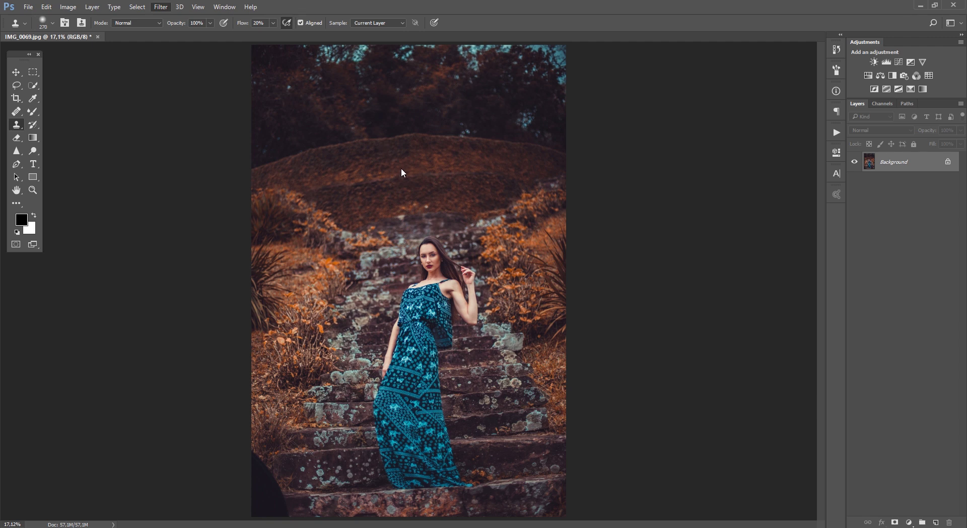
{"action": "key", "text": "shift+ctrl+x"}
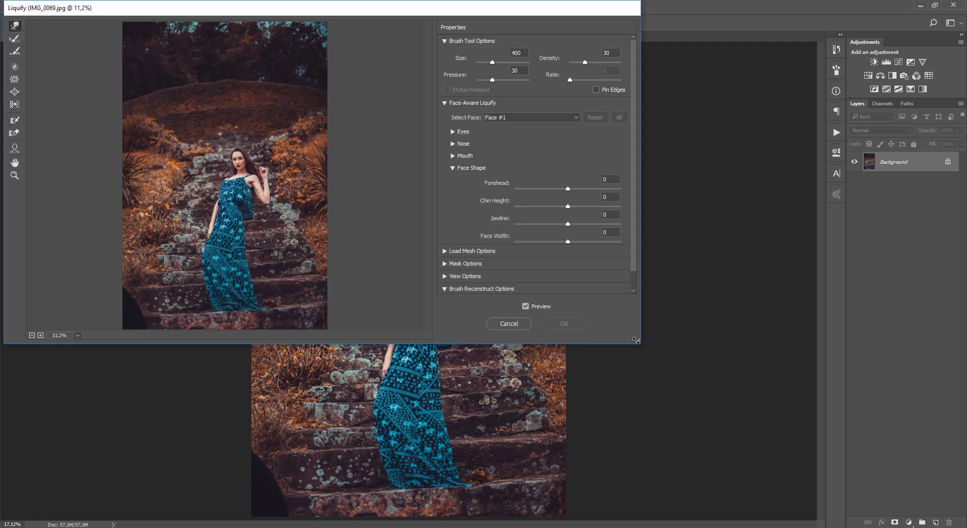
{"action": "left_click_drag", "start_coordinate": [636, 341], "coordinate": [908, 496]}
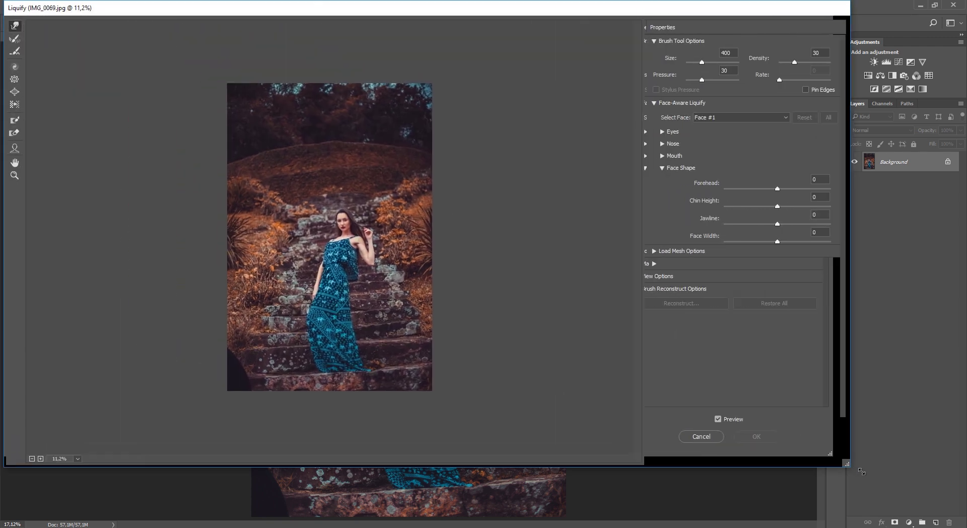
{"action": "scroll", "coordinate": [911, 492], "scroll_direction": "up", "scroll_amount": 1}
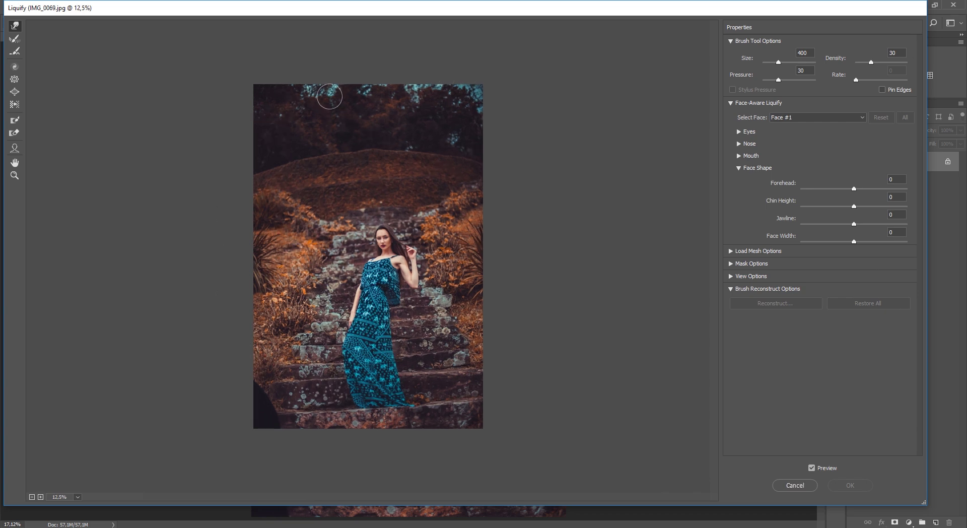
Resize the Liquify brush (up to 1900, then smaller) and apply the Liquify changes.
{"action": "key", "text": "bracketright"}
{"action": "key", "text": "bracketright"}
{"action": "key", "text": "bracketright"}
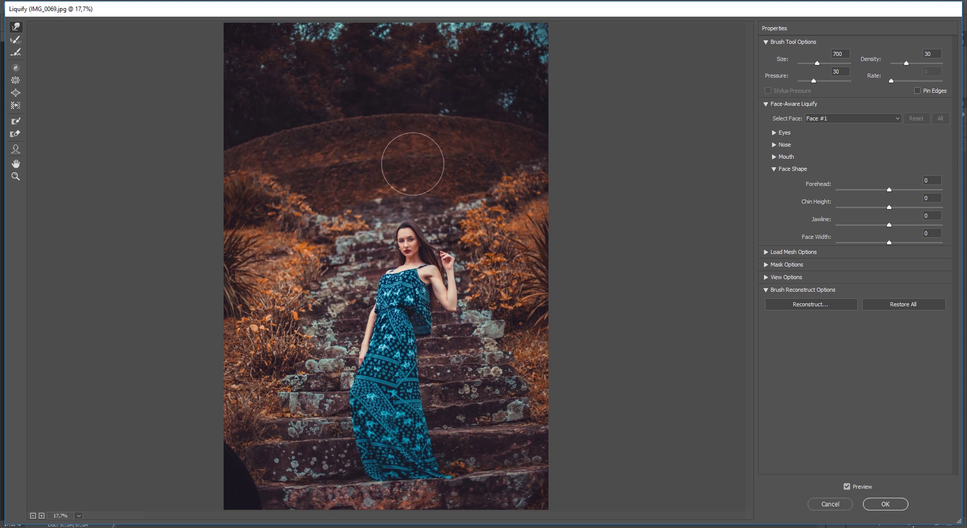
{"action": "key", "text": "bracketright"}
{"action": "key", "text": "bracketright"}
{"action": "key", "text": "bracketright"}
{"action": "key", "text": "bracketleft"}
{"action": "key", "text": "bracketleft"}
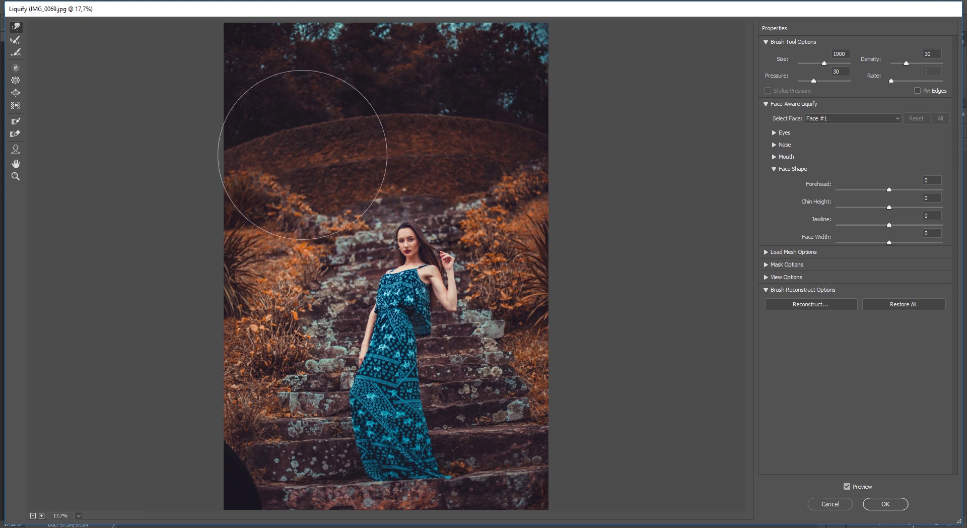
{"action": "key", "text": "bracketleft"}
{"action": "key", "text": "bracketleft"}
{"action": "key", "text": "bracketleft"}
{"action": "key", "text": "bracketleft"}
{"action": "key", "text": "bracketleft"}
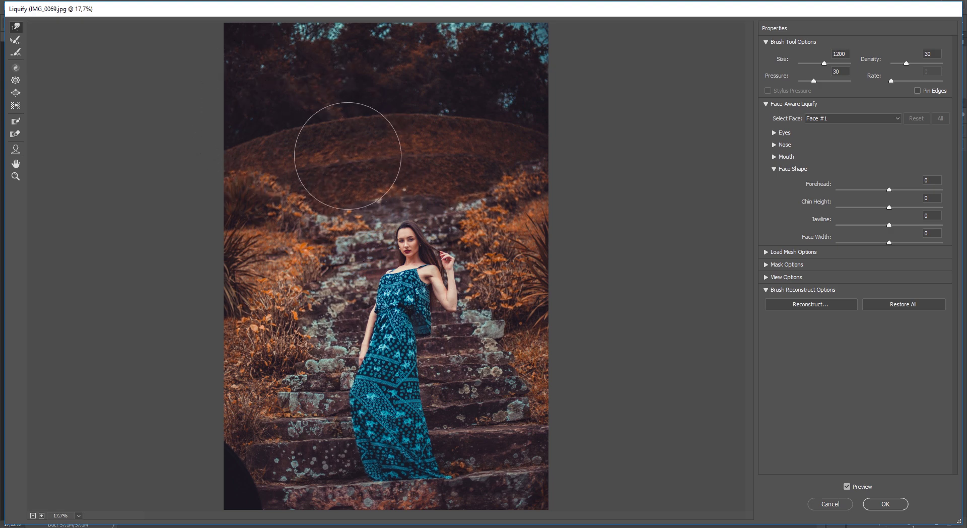
{"action": "key", "text": "bracketleft"}
{"action": "key", "text": "bracketleft"}
{"action": "key", "text": "bracketleft"}
{"action": "key", "text": "bracketleft"}
{"action": "key", "text": "bracketleft"}
{"action": "key", "text": "bracketleft"}
{"action": "key", "text": "bracketleft"}
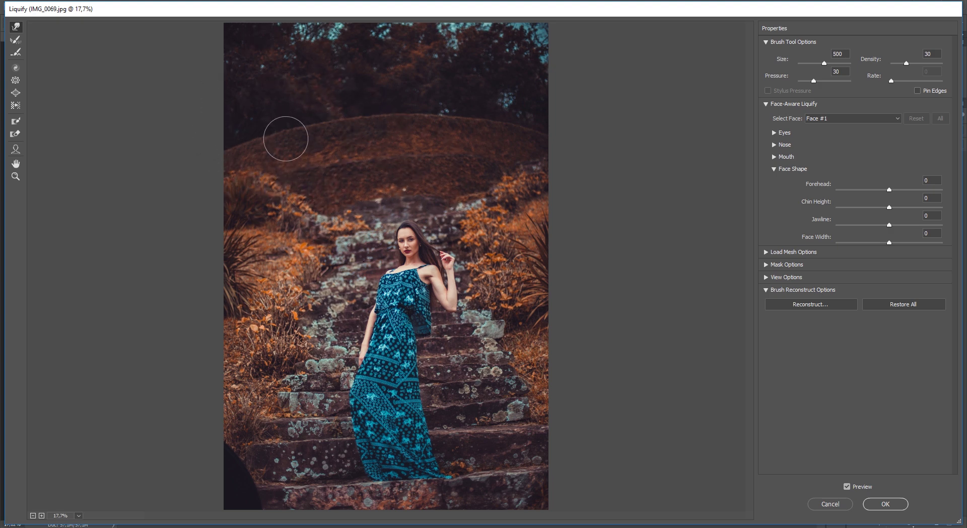
{"action": "key", "text": "bracketleft"}
{"action": "key", "text": "bracketleft"}
{"action": "key", "text": "bracketleft"}
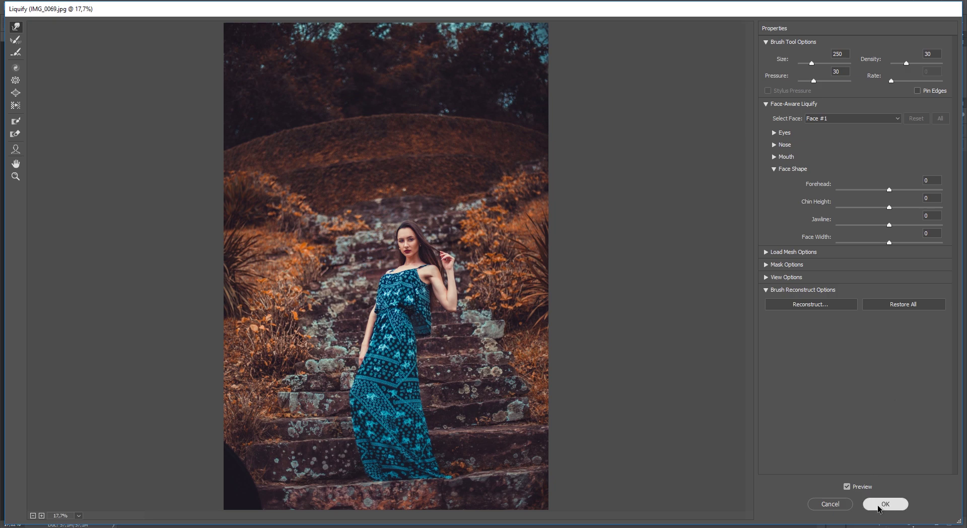
{"action": "left_click", "coordinate": [871, 505]}
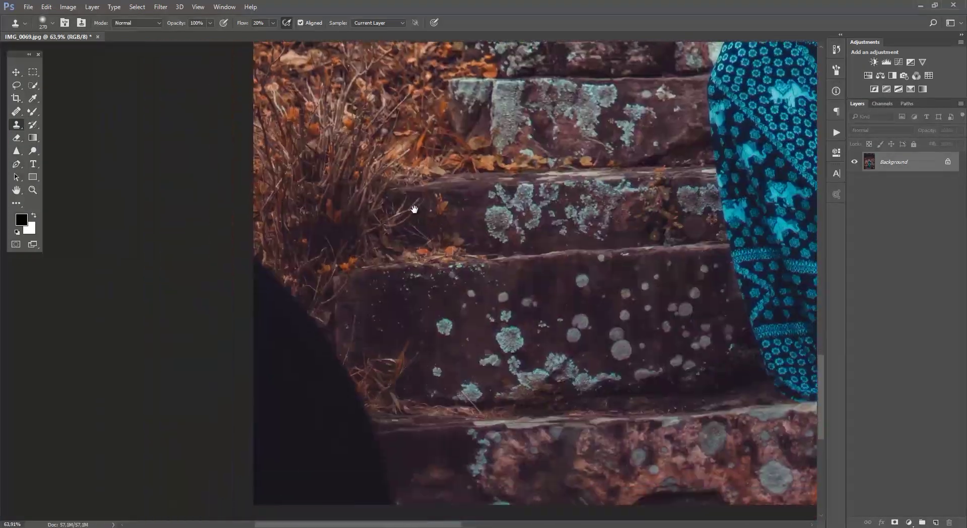
{"action": "mouse_move", "coordinate": [367, 460]}
{"action": "left_mouse_down"}
{"action": "mouse_move", "coordinate": [417, 189]}
{"action": "mouse_move", "coordinate": [270, 327]}
{"action": "left_mouse_up"}
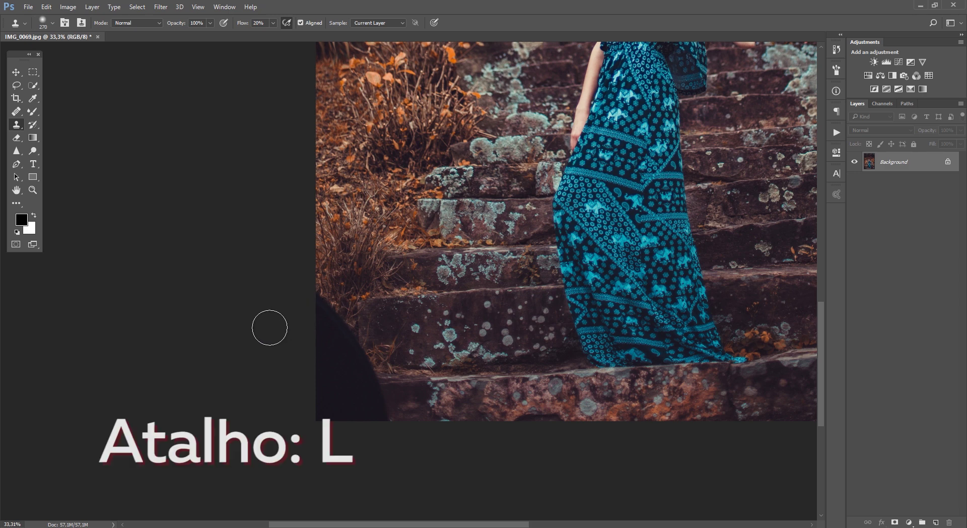
{"action": "key", "text": "l"}
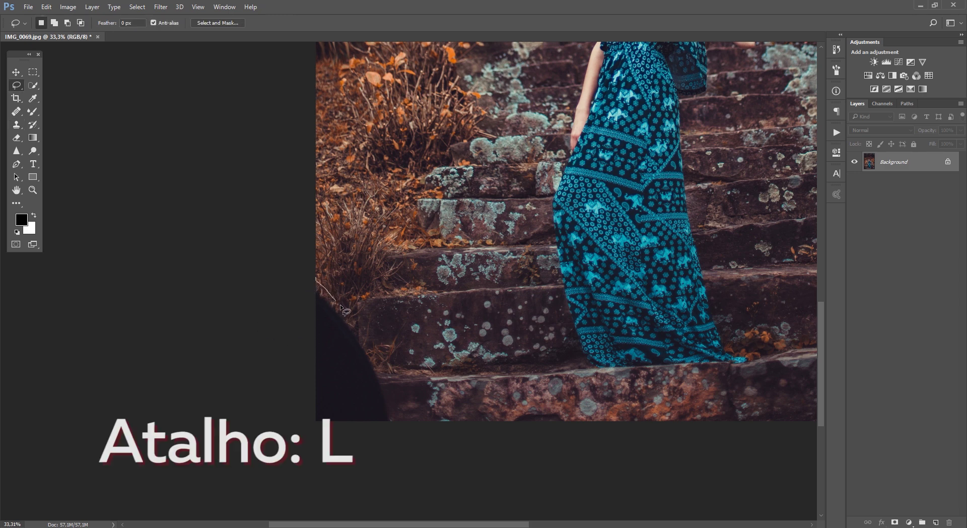
{"action": "left_click_drag", "start_coordinate": [362, 330], "coordinate": [377, 357]}
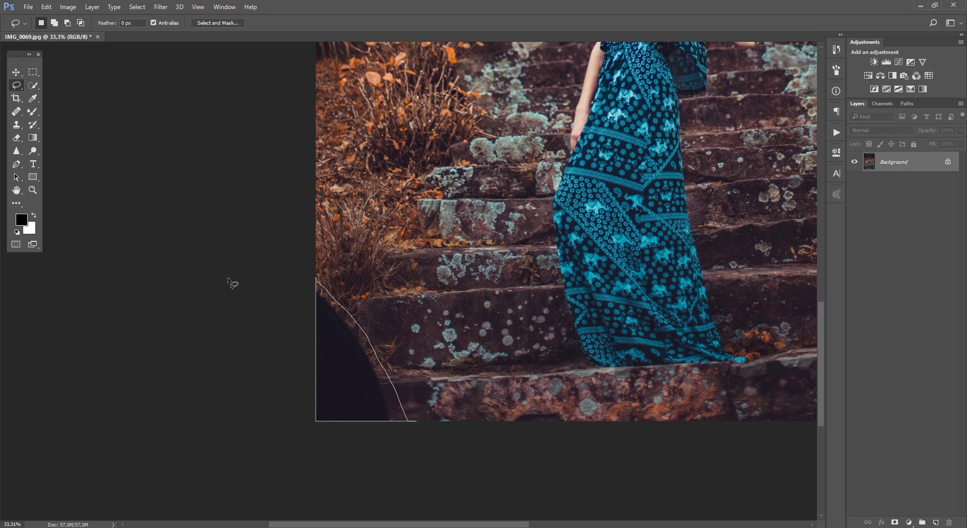
{"action": "left_click_drag", "start_coordinate": [228, 278], "coordinate": [252, 308]}
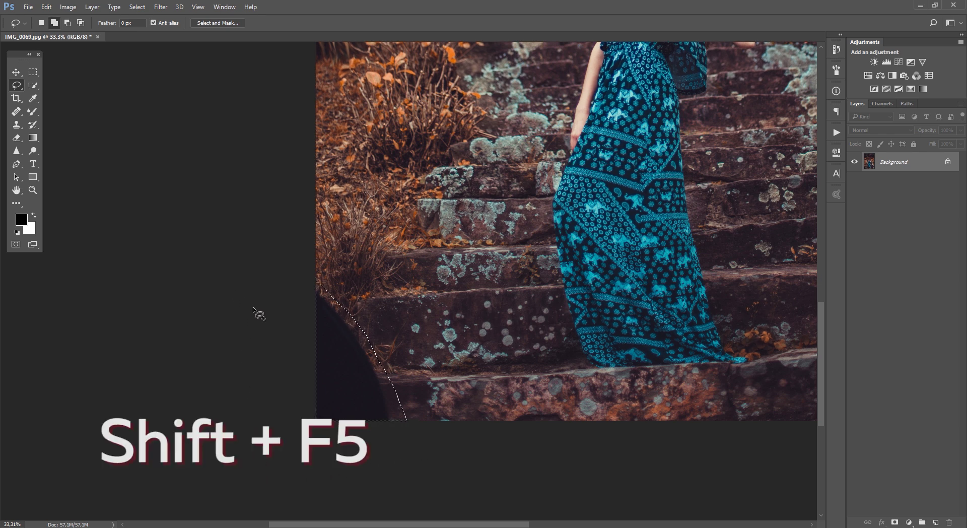
{"action": "key", "text": "shift+F5"}
{"action": "key", "text": "Return"}
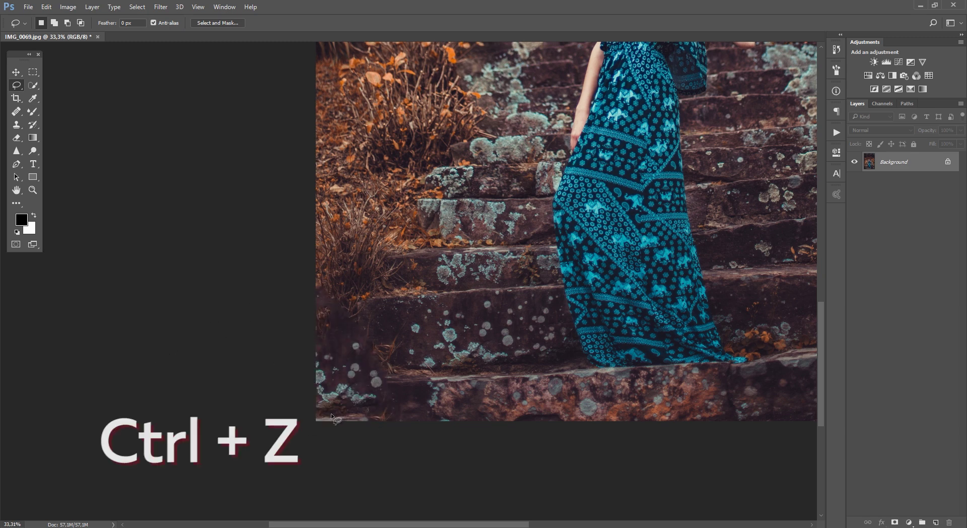
{"action": "key", "text": "ctrl+z"}
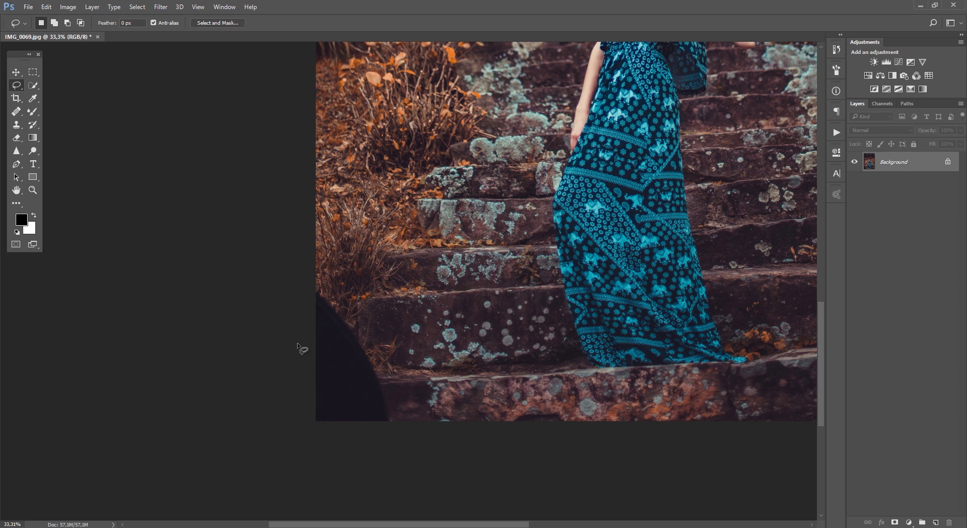
{"action": "key", "text": "s"}
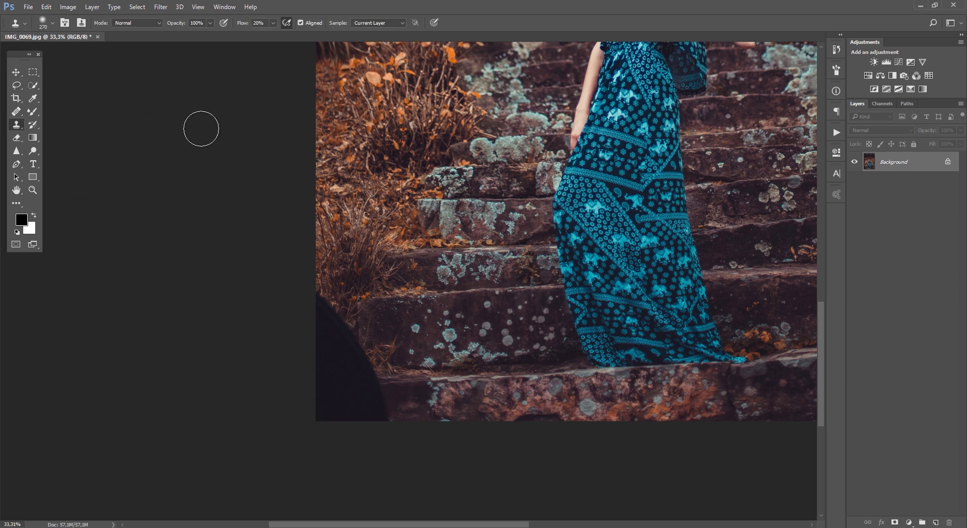
{"action": "left_click_drag", "start_coordinate": [423, 225], "coordinate": [341, 268]}
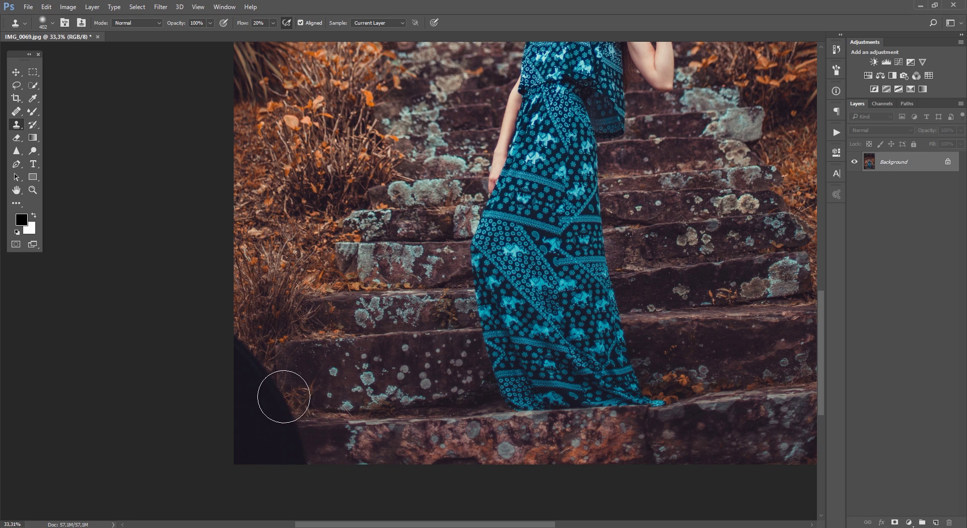
{"action": "left_click_drag", "start_coordinate": [252, 321], "coordinate": [174, 260]}
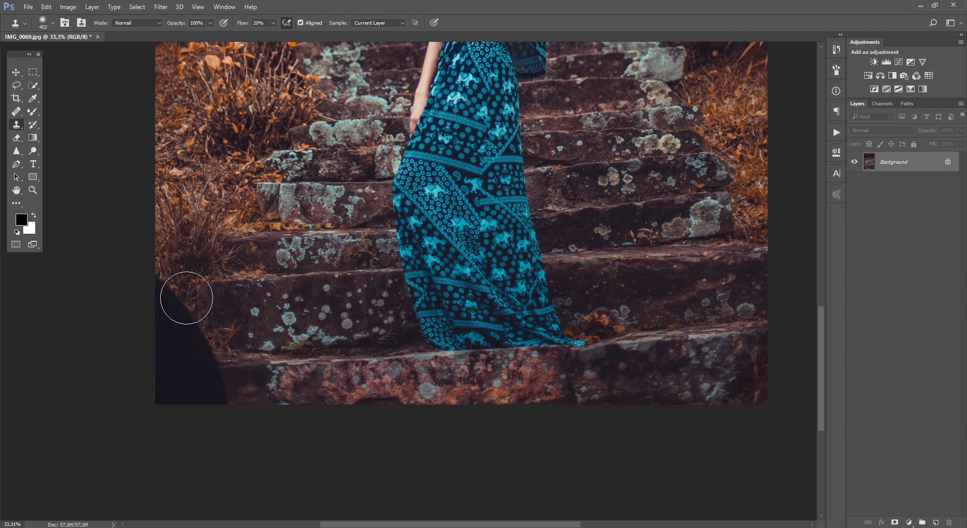
{"action": "key", "text": "l"}
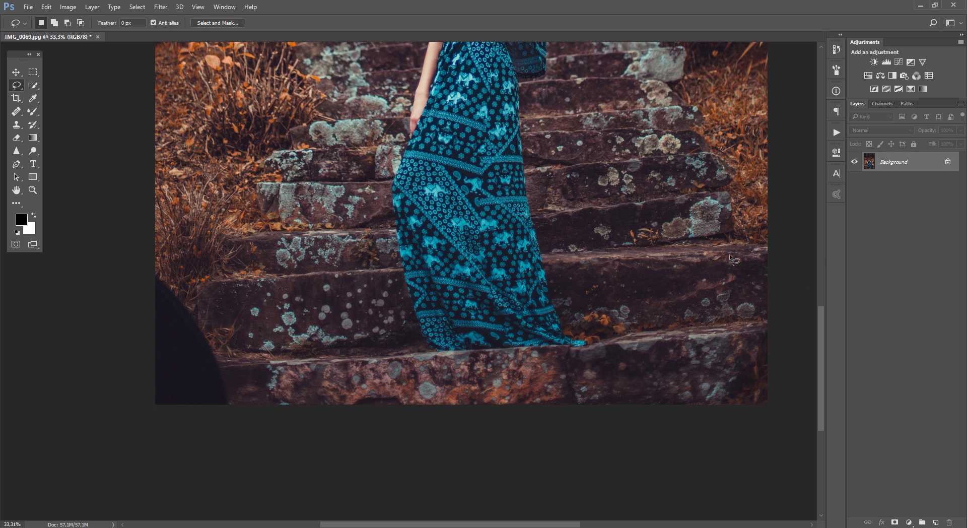
Copy the lassoed lower-right steps onto new Layer 1 and start Free Transform.
{"action": "left_click_drag", "start_coordinate": [759, 231], "coordinate": [688, 236]}
{"action": "left_click_drag", "start_coordinate": [649, 277], "coordinate": [698, 423]}
{"action": "key", "text": "ctrl+j"}
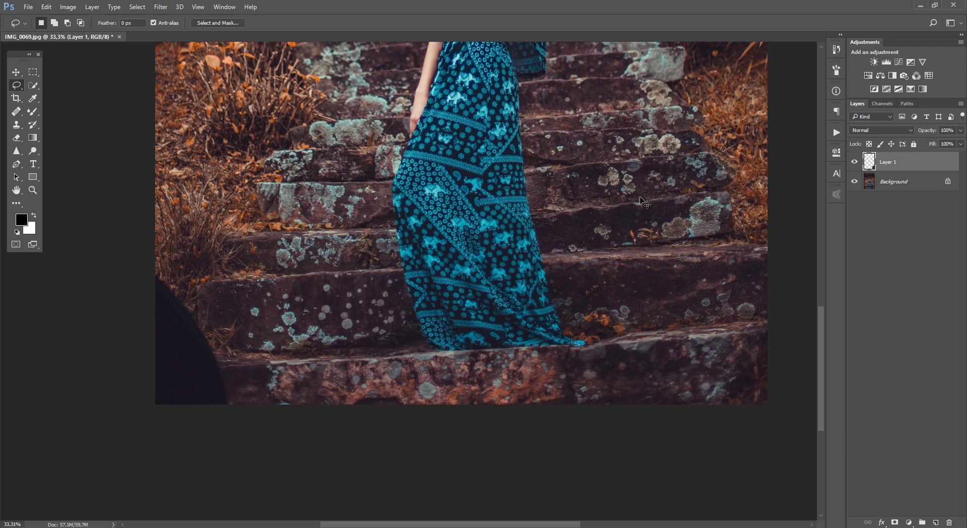
{"action": "key", "text": "ctrl+t"}
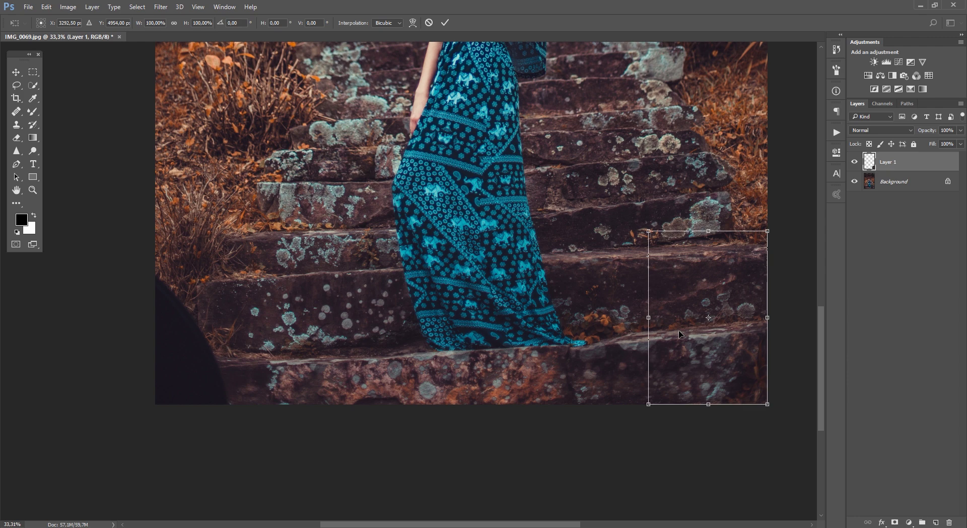
Mirror the step patch, move it over the lower-left corner, and tilt it about −8.7°.
{"action": "right_click", "coordinate": [698, 293]}
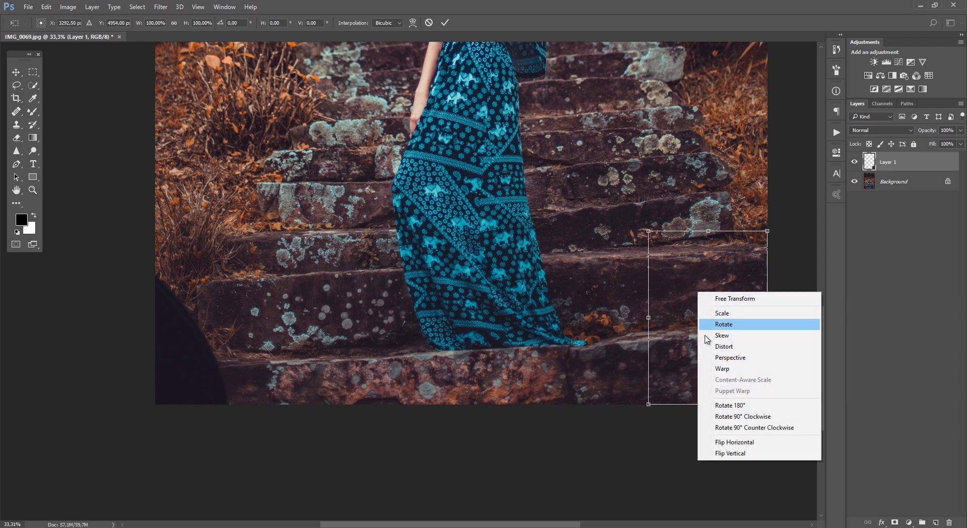
{"action": "left_click", "coordinate": [734, 441]}
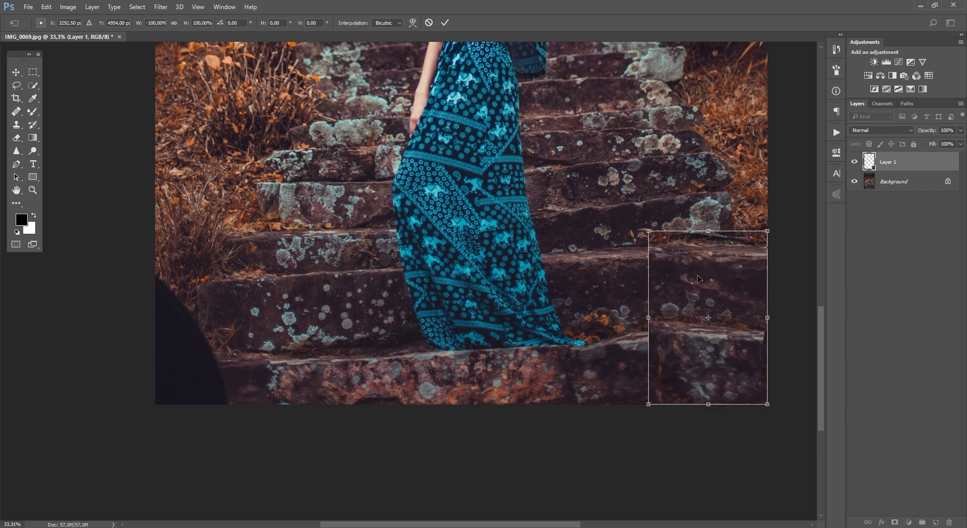
{"action": "mouse_move", "coordinate": [697, 277]}
{"action": "left_mouse_down"}
{"action": "mouse_move", "coordinate": [194, 288]}
{"action": "mouse_move", "coordinate": [205, 287]}
{"action": "left_mouse_up"}
{"action": "left_click_drag", "start_coordinate": [80, 276], "coordinate": [90, 293]}
{"action": "mouse_move", "coordinate": [185, 288]}
{"action": "left_mouse_down"}
{"action": "mouse_move", "coordinate": [187, 306]}
{"action": "mouse_move", "coordinate": [158, 320]}
{"action": "mouse_move", "coordinate": [178, 320]}
{"action": "left_mouse_up"}
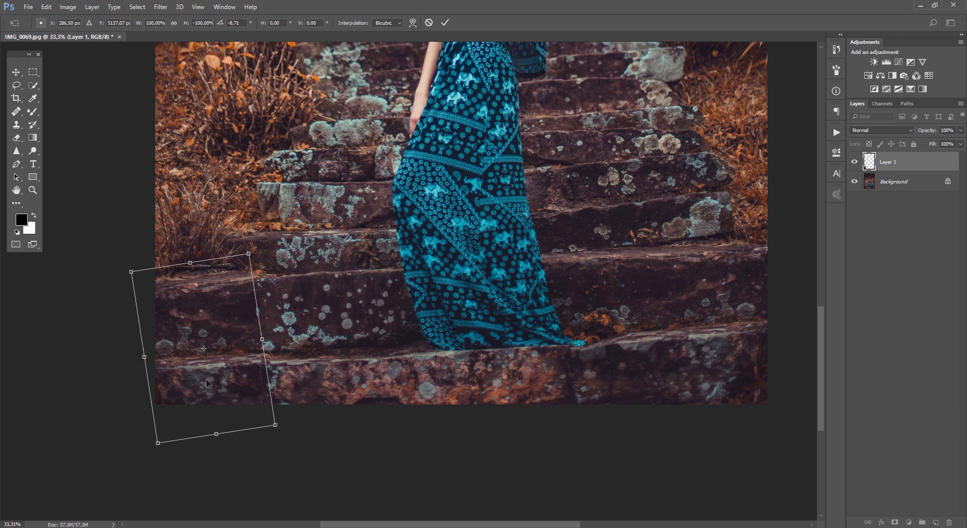
{"action": "key", "text": "Return"}
{"action": "key", "text": "l"}
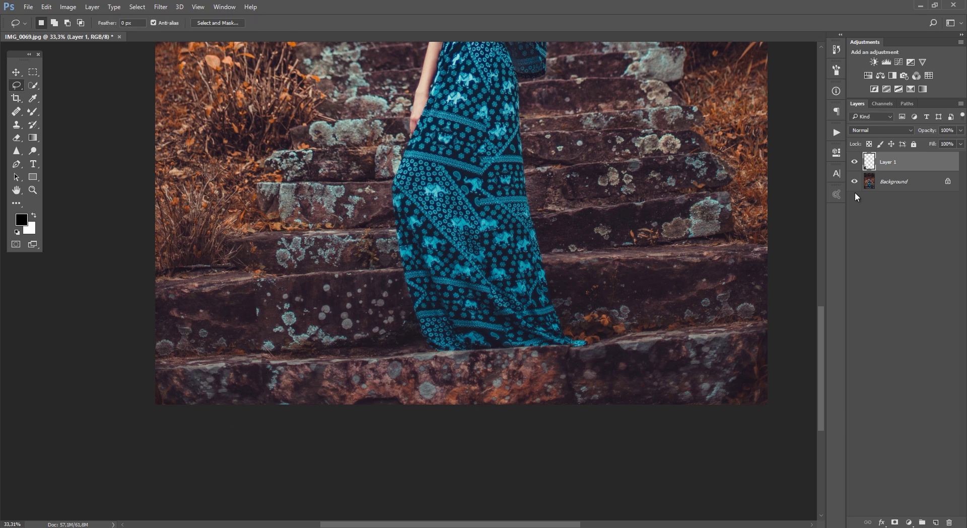
Add a layer mask to Layer 1 and set up a 200 px Brush at 20% flow.
{"action": "left_click", "coordinate": [895, 524]}
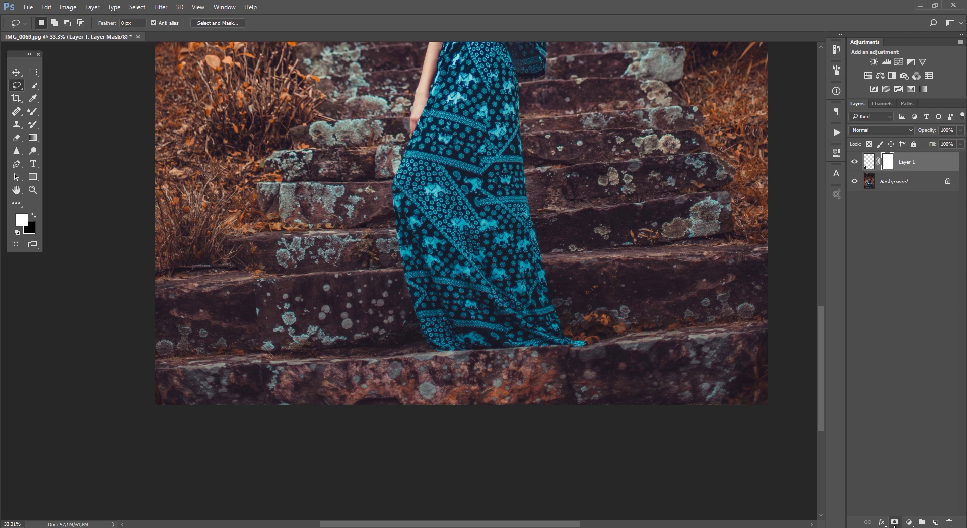
{"action": "left_click", "coordinate": [35, 113]}
{"action": "left_click", "coordinate": [60, 113]}
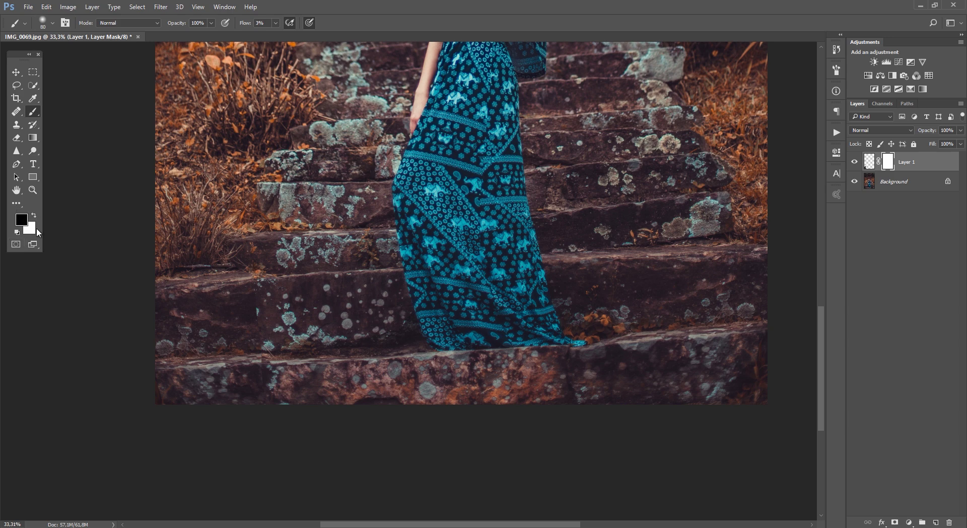
{"action": "key", "text": "bracketright"}
{"action": "key", "text": "bracketright"}
{"action": "key", "text": "bracketright"}
{"action": "key", "text": "bracketright"}
{"action": "key", "text": "bracketright"}
{"action": "key", "text": "bracketleft"}
{"action": "key", "text": "bracketleft"}
{"action": "scroll", "coordinate": [334, 360], "scroll_direction": "up", "scroll_amount": 3}
{"action": "scroll", "coordinate": [302, 353], "scroll_direction": "up", "scroll_amount": 2}
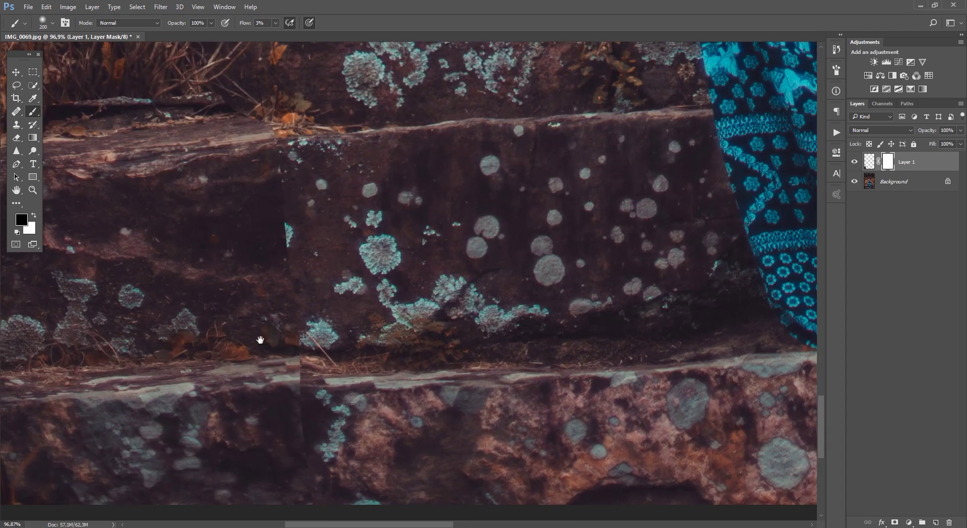
{"action": "scroll", "coordinate": [297, 373], "scroll_direction": "down", "scroll_amount": 3}
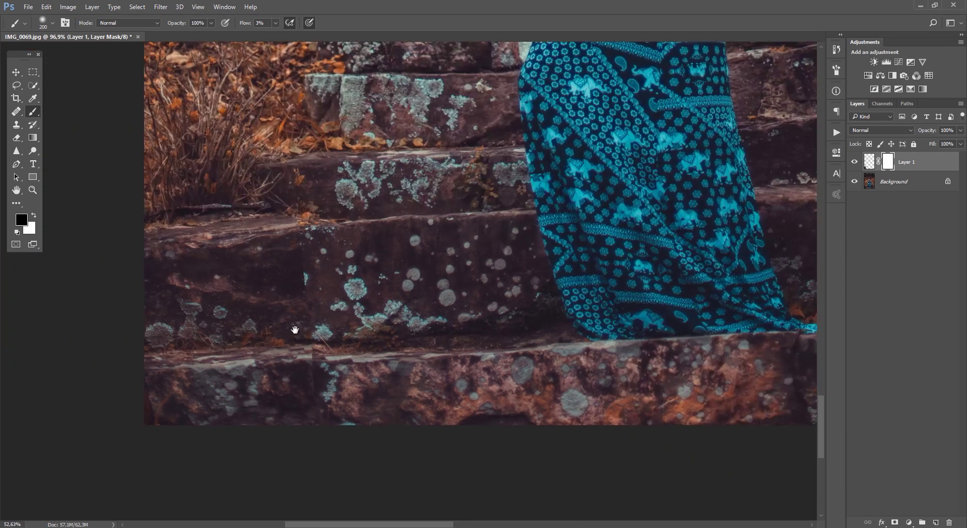
{"action": "scroll", "coordinate": [293, 330], "scroll_direction": "down", "scroll_amount": 1}
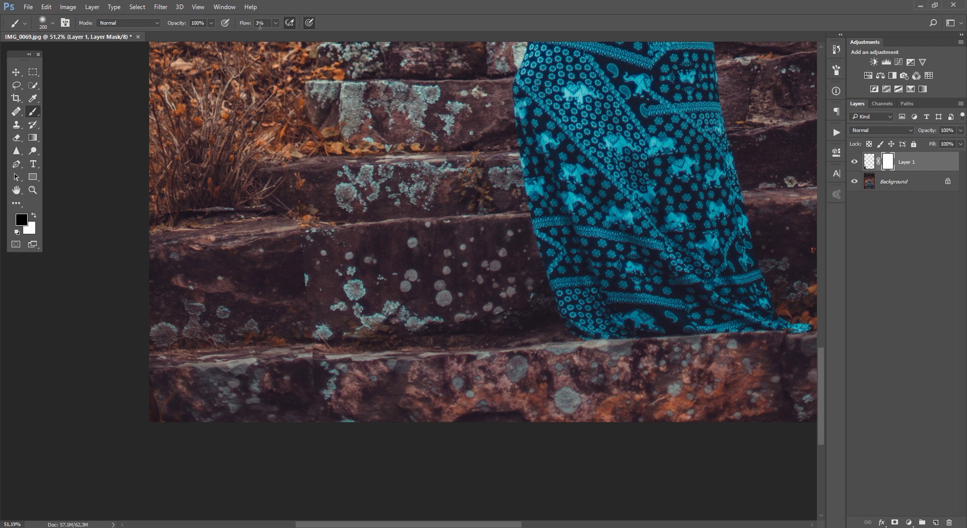
{"action": "type", "text": "20"}
{"action": "key", "text": "Return"}
Paint the mask to blend the patch edge and hide grass over the step edge.
{"action": "mouse_move", "coordinate": [311, 233]}
{"action": "left_mouse_down"}
{"action": "mouse_move", "coordinate": [300, 212]}
{"action": "mouse_move", "coordinate": [320, 324]}
{"action": "mouse_move", "coordinate": [314, 285]}
{"action": "left_mouse_up"}
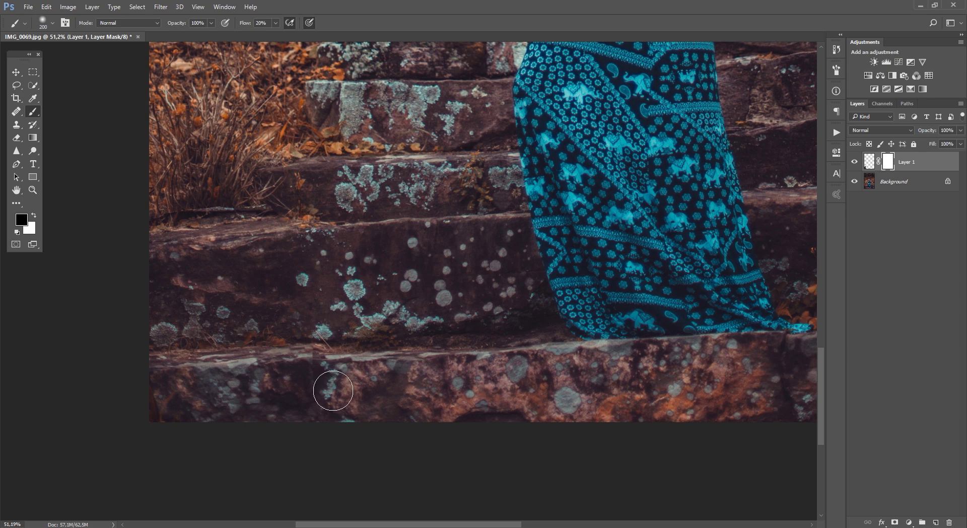
{"action": "key", "text": "super"}
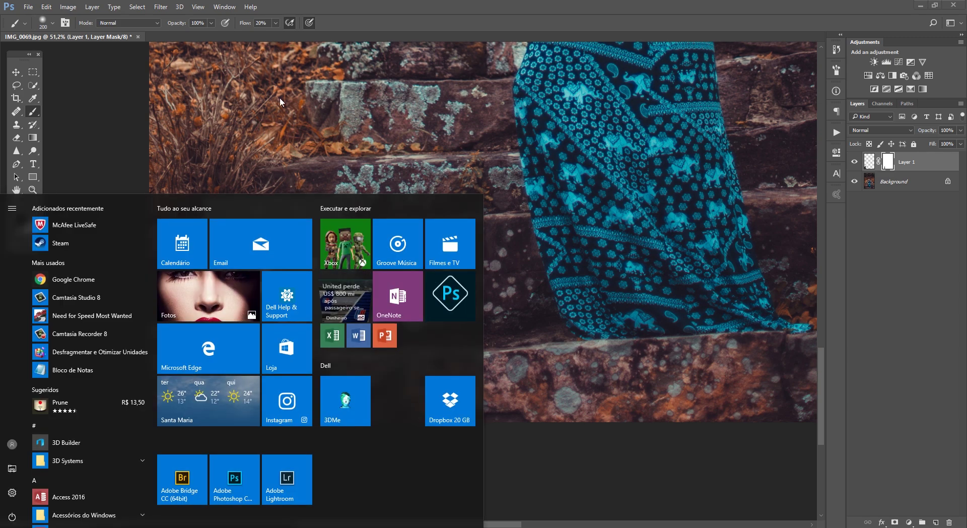
{"action": "key", "text": "super"}
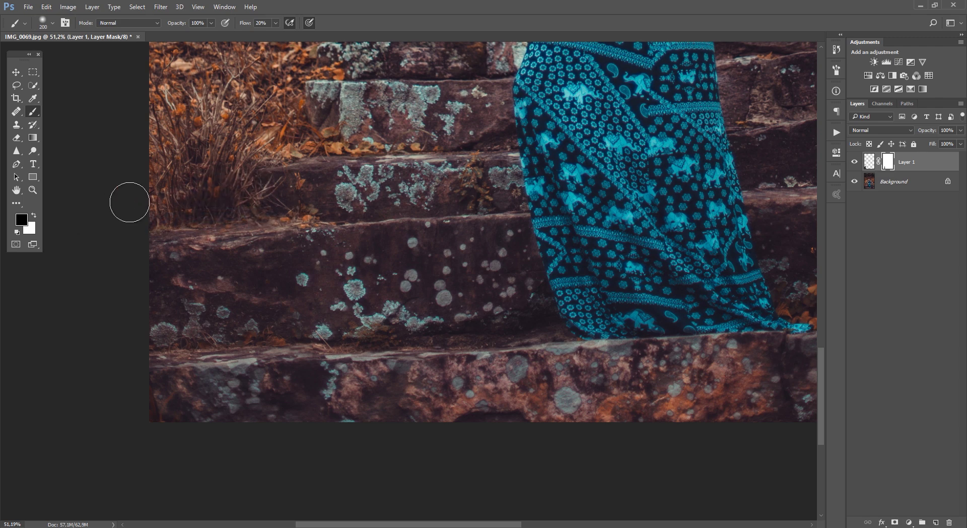
{"action": "left_click_drag", "start_coordinate": [259, 205], "coordinate": [295, 209]}
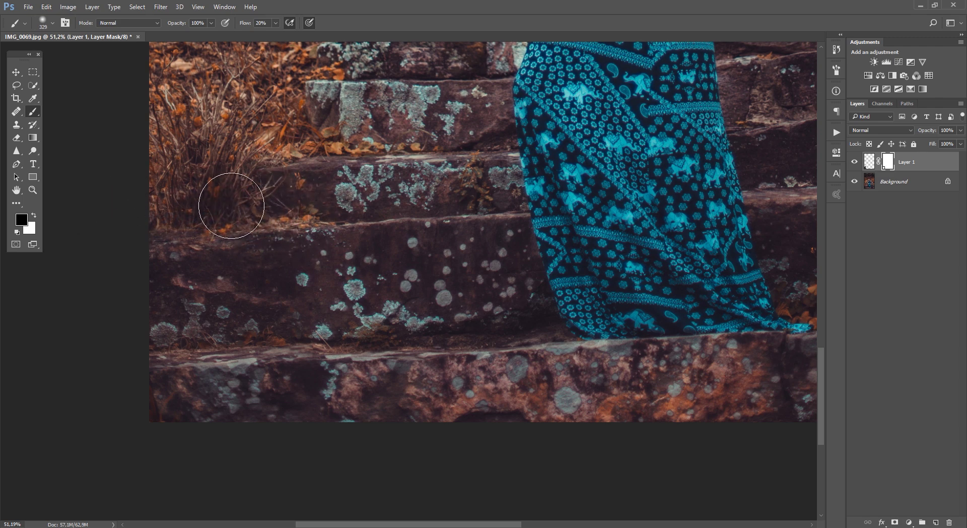
{"action": "key", "text": "bracketleft"}
{"action": "left_click_drag", "start_coordinate": [137, 221], "coordinate": [213, 220]}
Swap to the revealing colour and paint away grass along the left step ledge.
{"action": "key", "text": "x"}
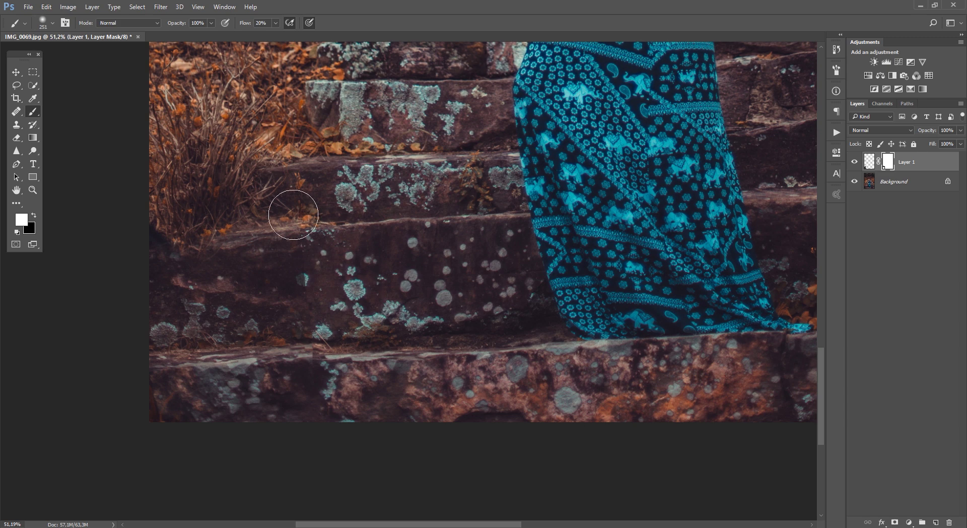
{"action": "mouse_move", "coordinate": [291, 206]}
{"action": "left_mouse_down"}
{"action": "mouse_move", "coordinate": [298, 226]}
{"action": "mouse_move", "coordinate": [227, 229]}
{"action": "left_mouse_up"}
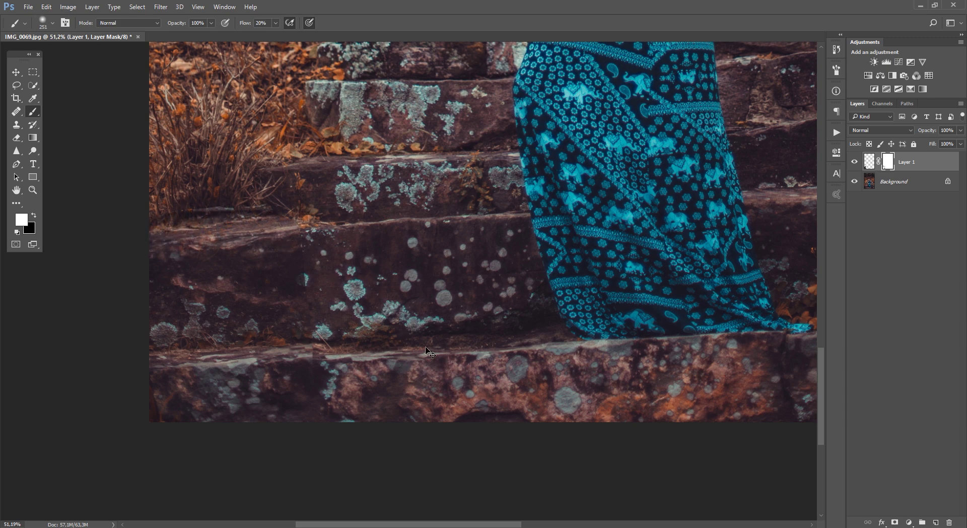
{"action": "key", "text": "ctrl+z"}
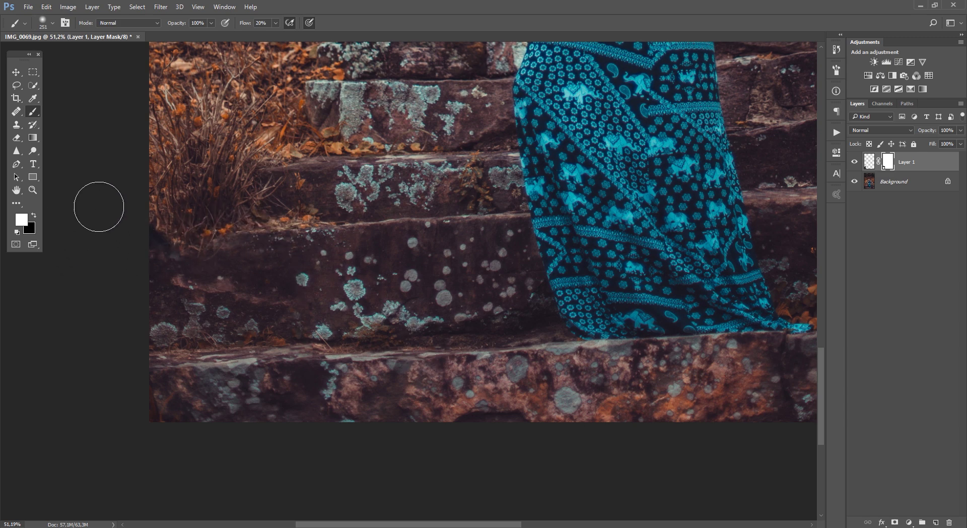
{"action": "left_click_drag", "start_coordinate": [164, 250], "coordinate": [176, 247]}
{"action": "left_click_drag", "start_coordinate": [169, 290], "coordinate": [207, 250]}
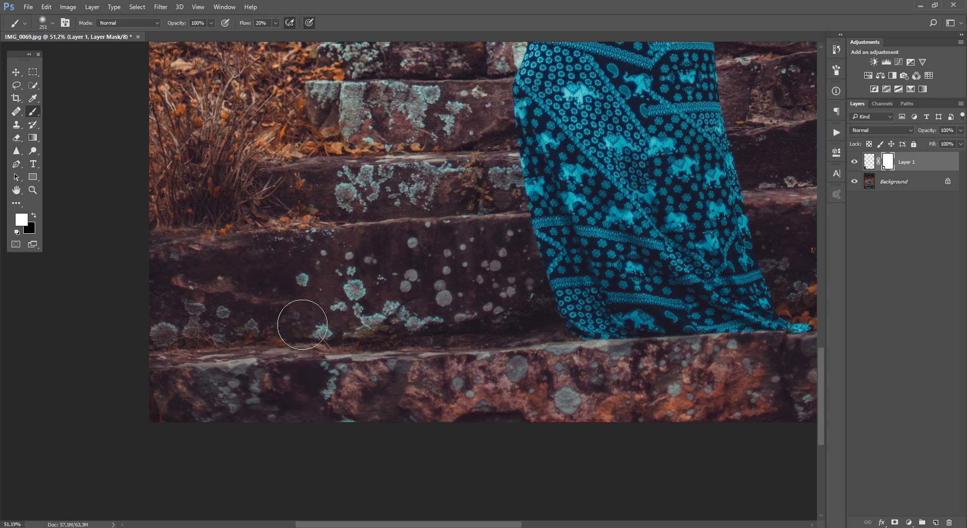
{"action": "key", "text": "x"}
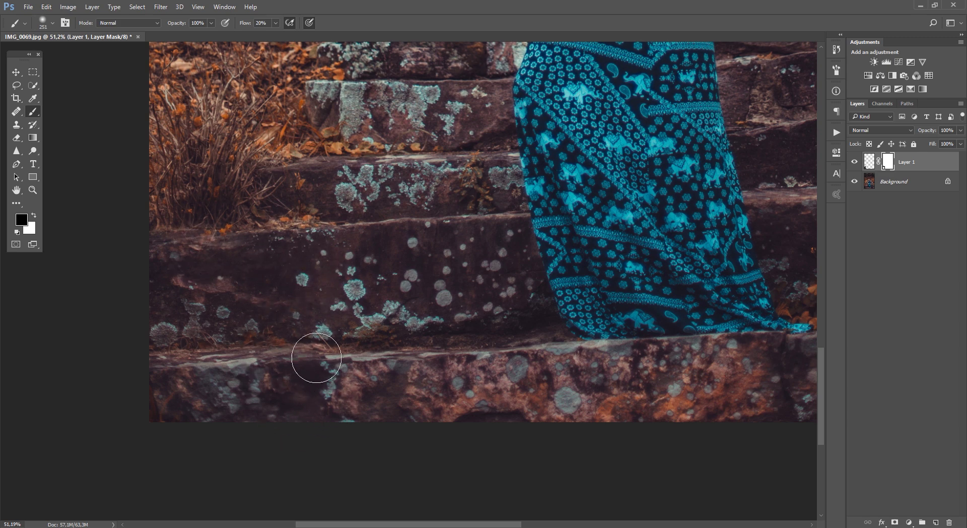
Check the whole photo, then merge Layer 1 down into Background with Ctrl+E.
{"action": "key", "text": "v"}
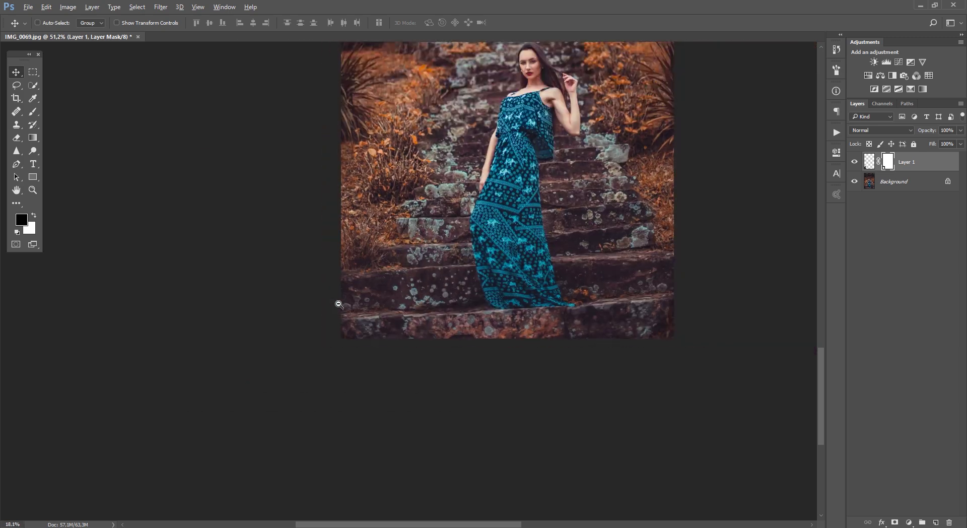
{"action": "left_click_drag", "start_coordinate": [446, 294], "coordinate": [346, 302]}
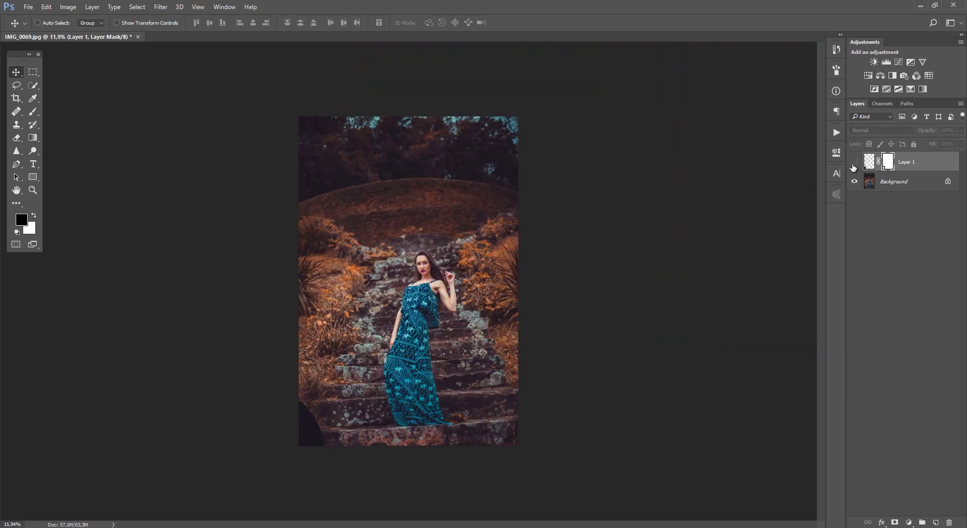
{"action": "left_click_drag", "start_coordinate": [406, 398], "coordinate": [465, 450]}
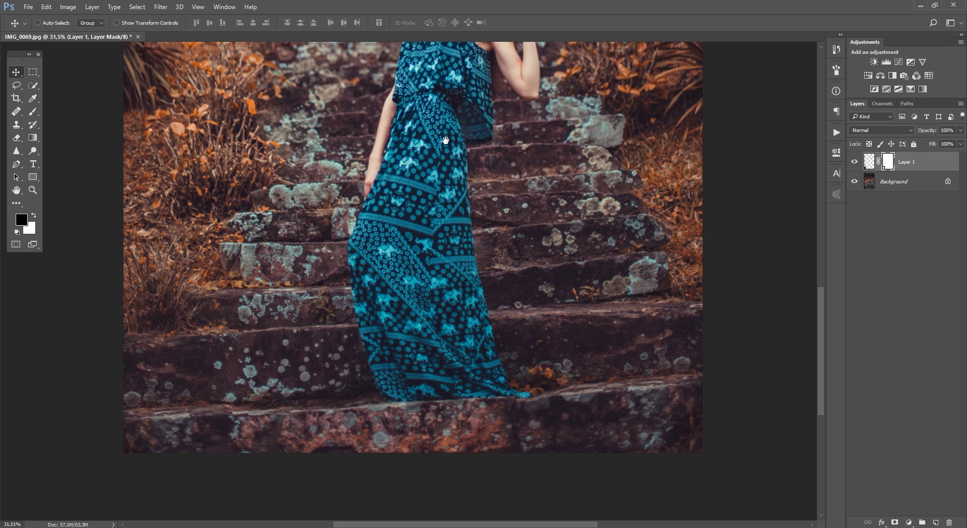
{"action": "scroll", "coordinate": [461, 240], "scroll_direction": "down", "scroll_amount": 2}
{"action": "scroll", "coordinate": [413, 244], "scroll_direction": "down", "scroll_amount": 2}
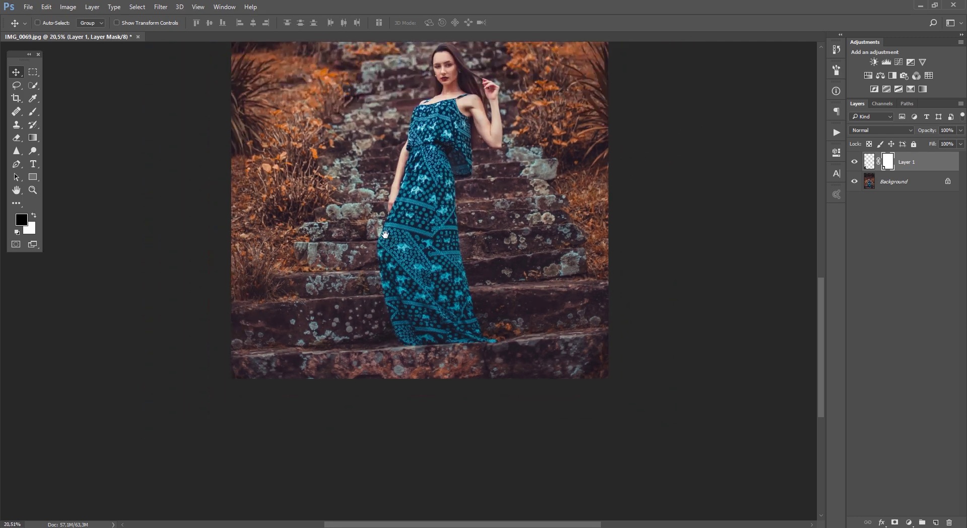
{"action": "scroll", "coordinate": [479, 176], "scroll_direction": "down", "scroll_amount": 2}
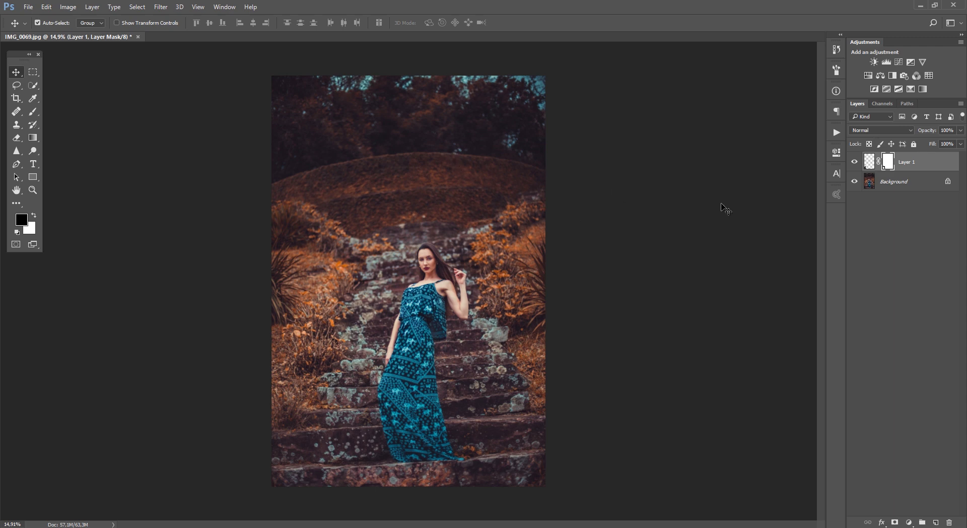
{"action": "key", "text": "ctrl+e"}
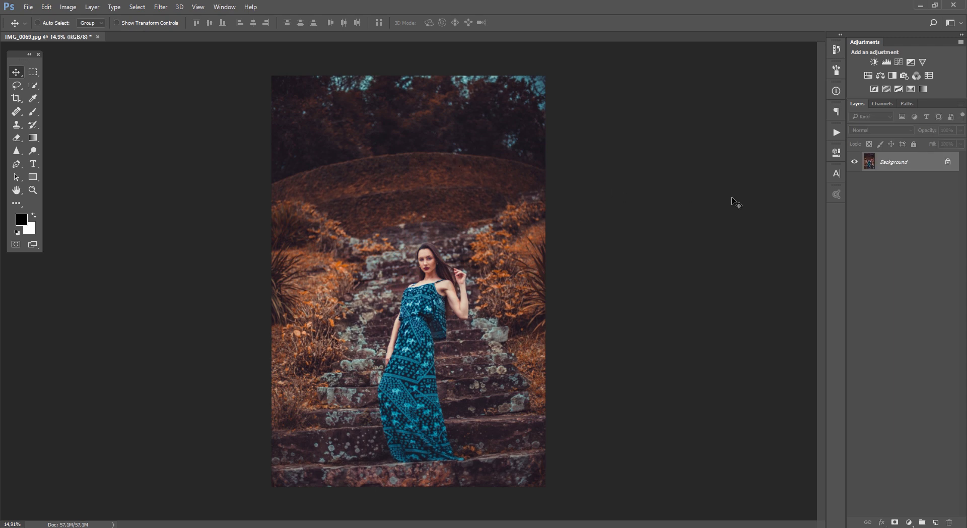
Straighten the photo by rotating it slightly with the Crop tool.
{"action": "key", "text": "c"}
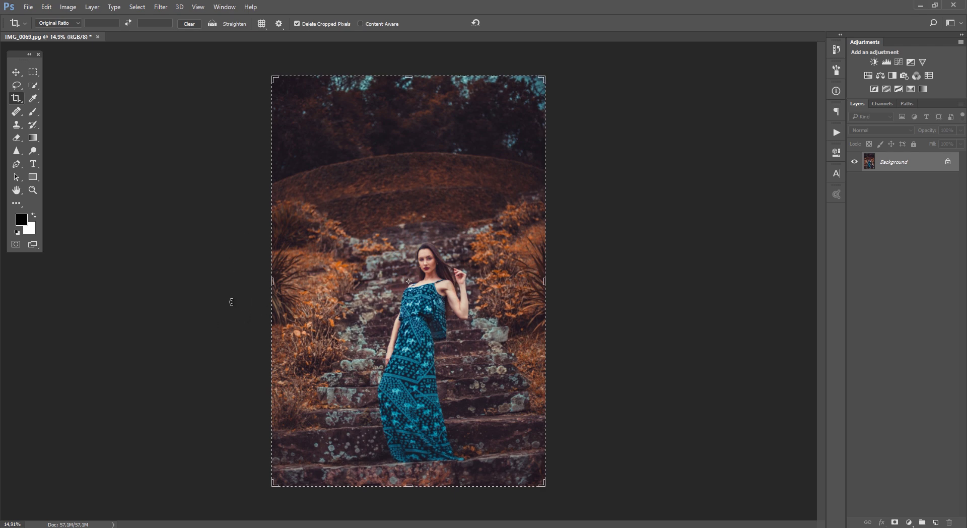
{"action": "left_click_drag", "start_coordinate": [218, 282], "coordinate": [211, 271]}
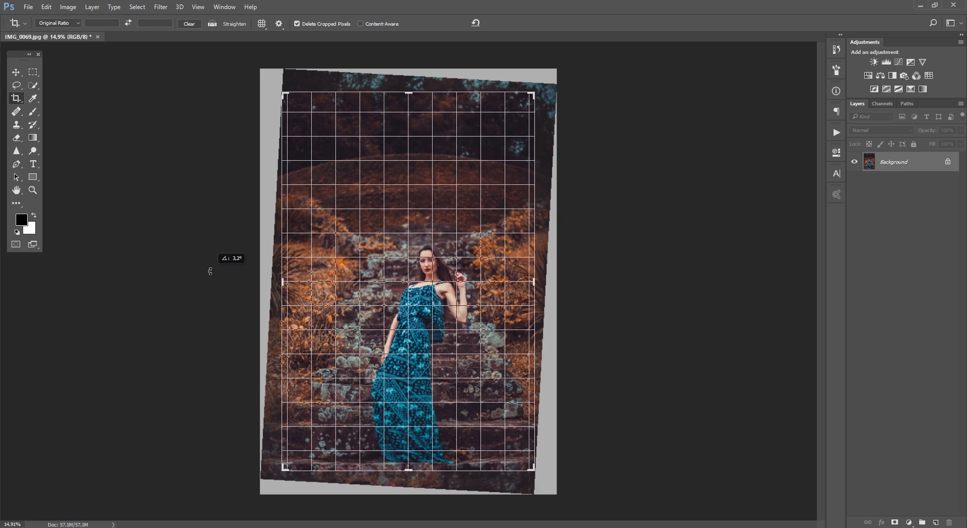
{"action": "left_click_drag", "start_coordinate": [210, 271], "coordinate": [210, 272]}
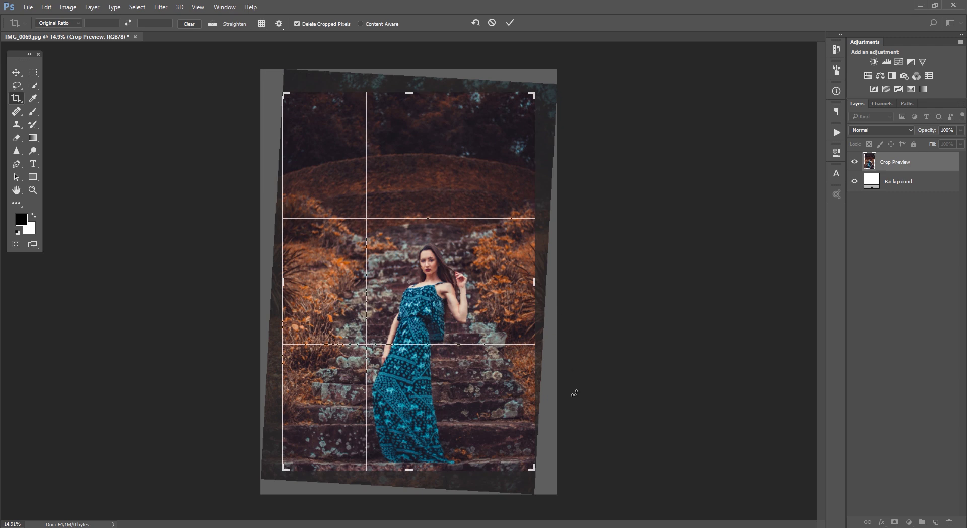
Extend the crop corners outward and commit the crop with Content-Aware fill.
{"action": "key", "text": "shift"}
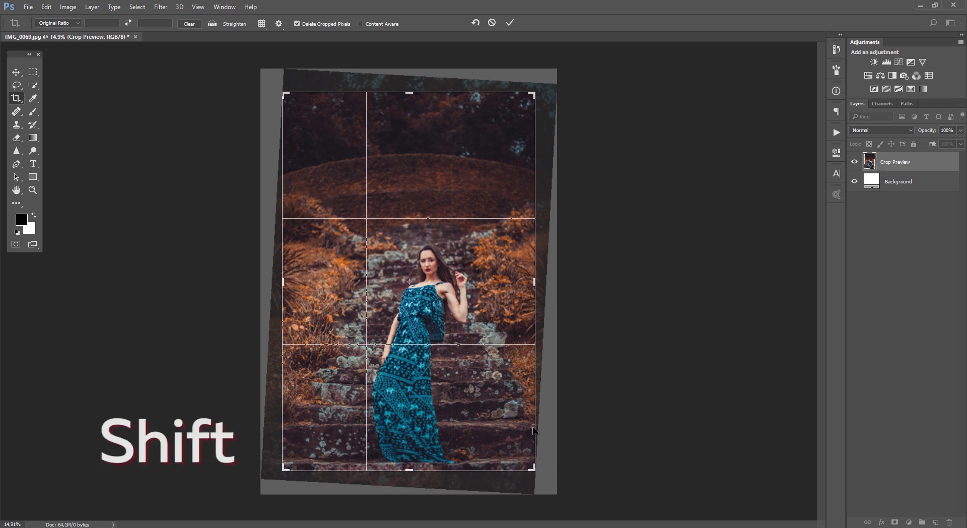
{"action": "left_click_drag", "start_coordinate": [533, 467], "coordinate": [539, 477]}
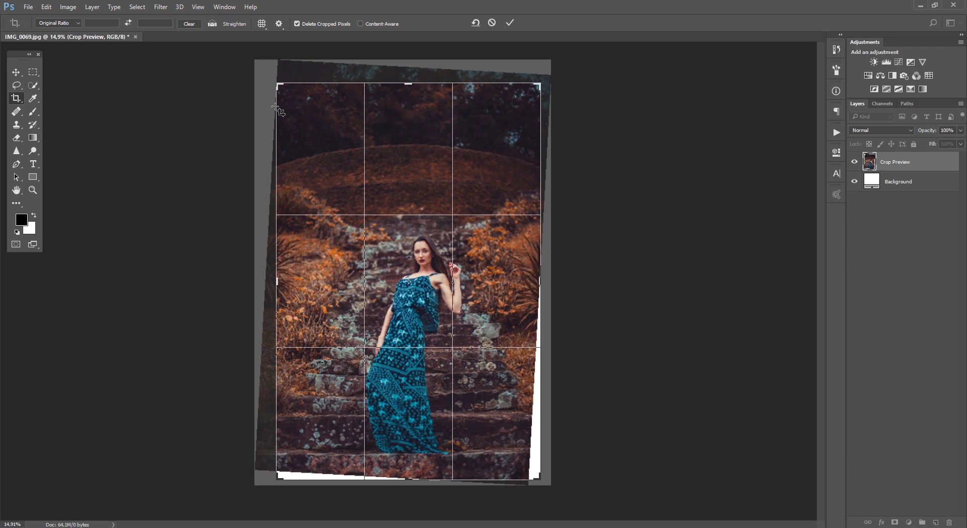
{"action": "left_click_drag", "start_coordinate": [277, 84], "coordinate": [275, 79]}
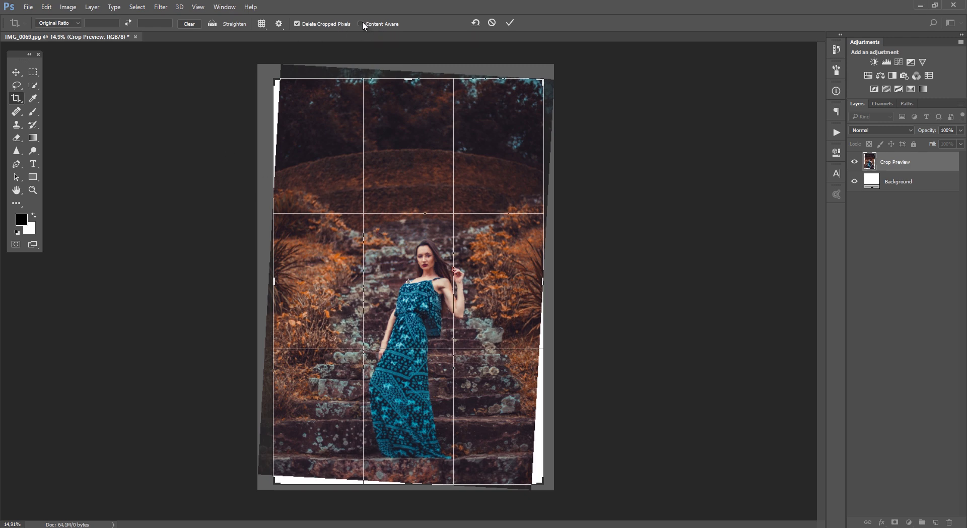
{"action": "left_click", "coordinate": [509, 22]}
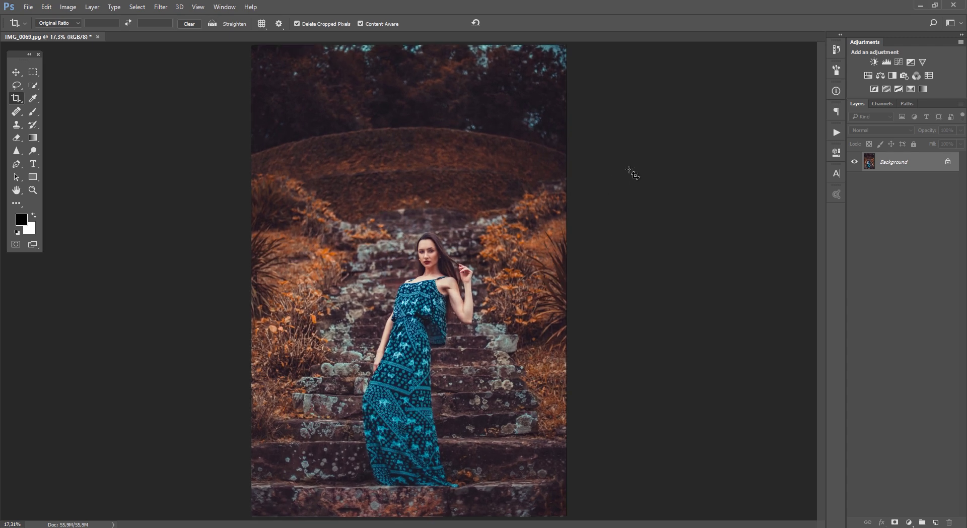
Compare the original photo with the final edit via History, ending on the Content-Aware Crop state.
{"action": "left_click", "coordinate": [835, 50]}
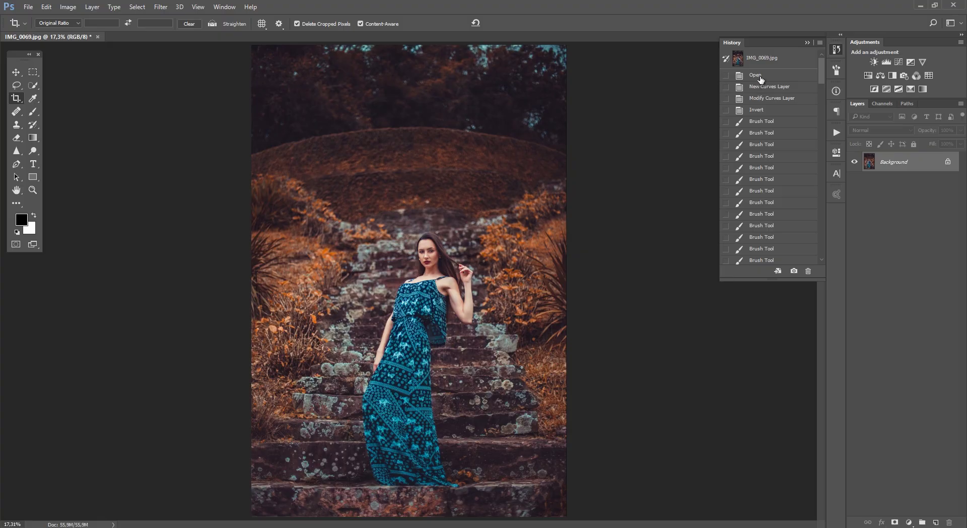
{"action": "left_click", "coordinate": [759, 76]}
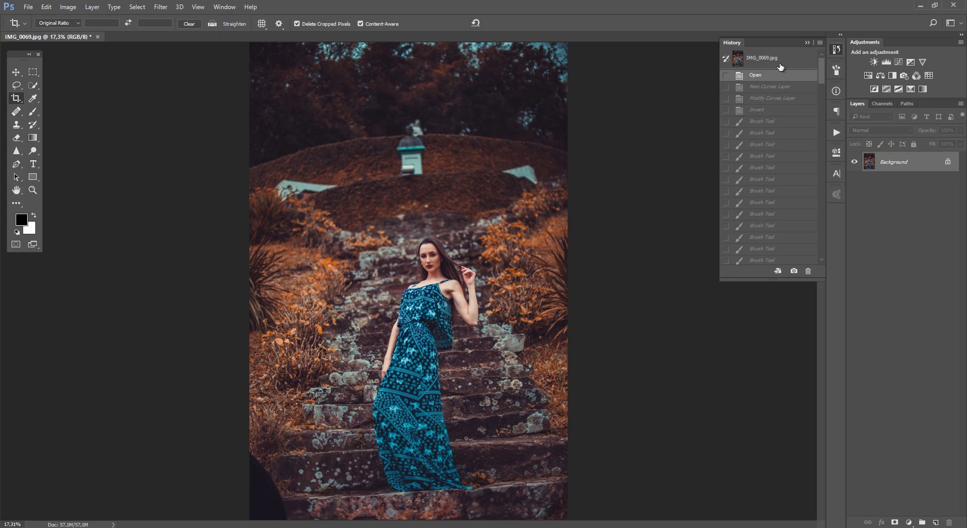
{"action": "key", "text": "ctrl+z"}
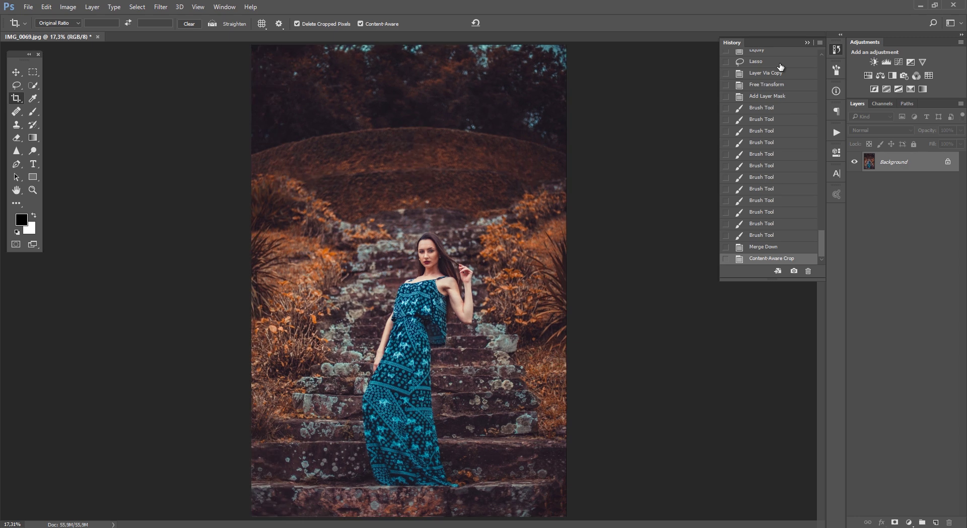
{"action": "key", "text": "ctrl+z"}
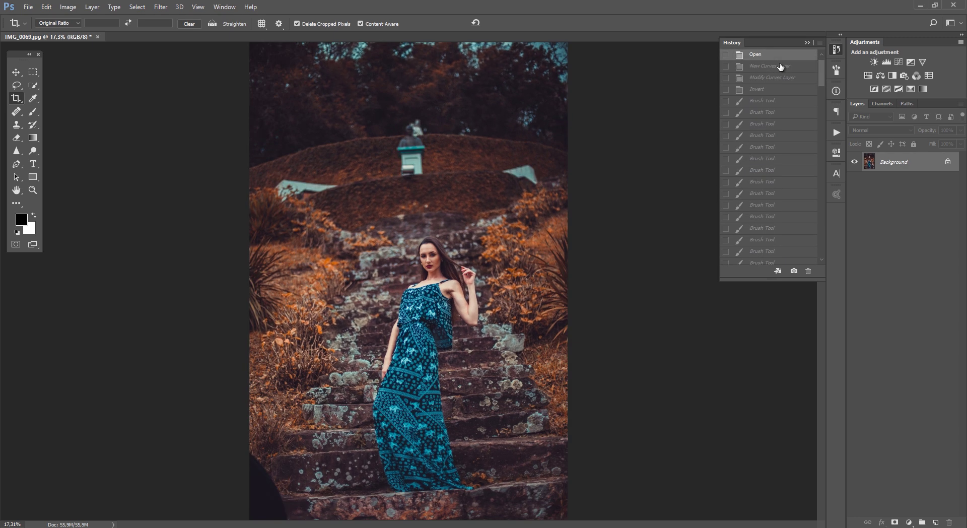
{"action": "key", "text": "ctrl+z"}
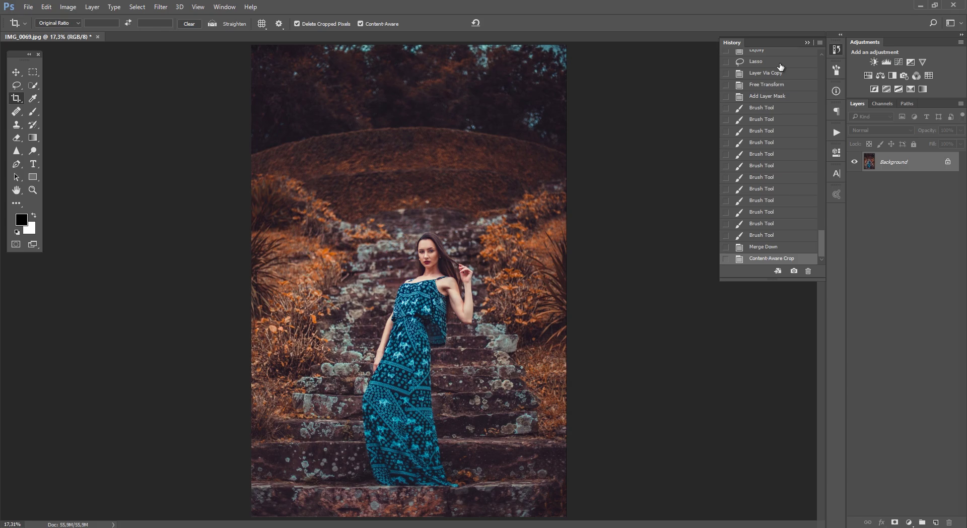